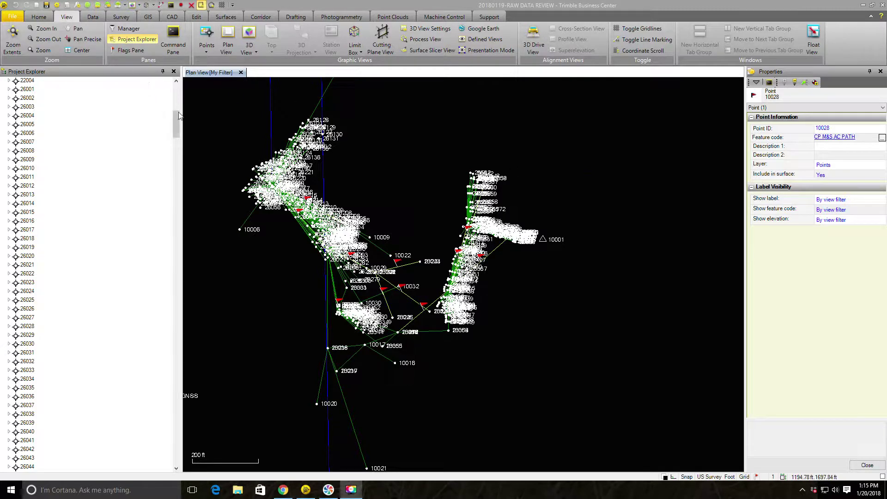
Widen the Project Explorer pane and inspect the properties of points 10027 and 10028
{"action": "left_click_drag", "start_coordinate": [185, 108], "coordinate": [190, 109]}
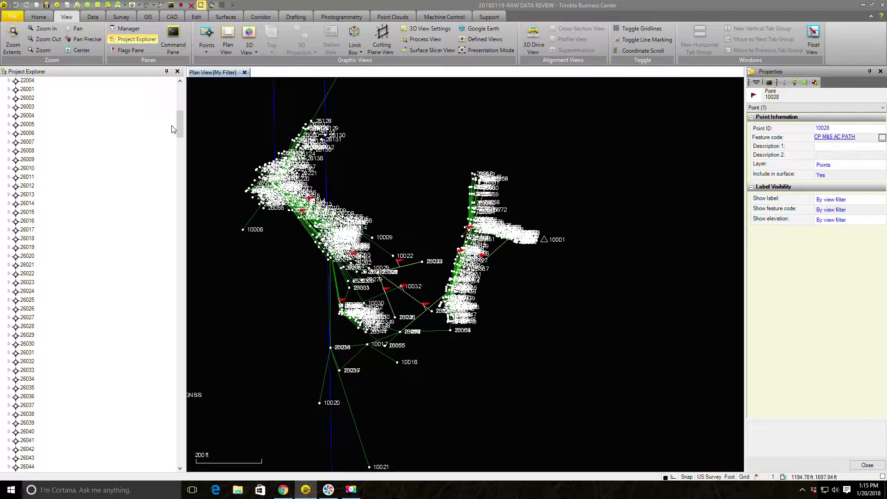
{"action": "scroll", "coordinate": [144, 167], "scroll_direction": "down", "scroll_amount": 5}
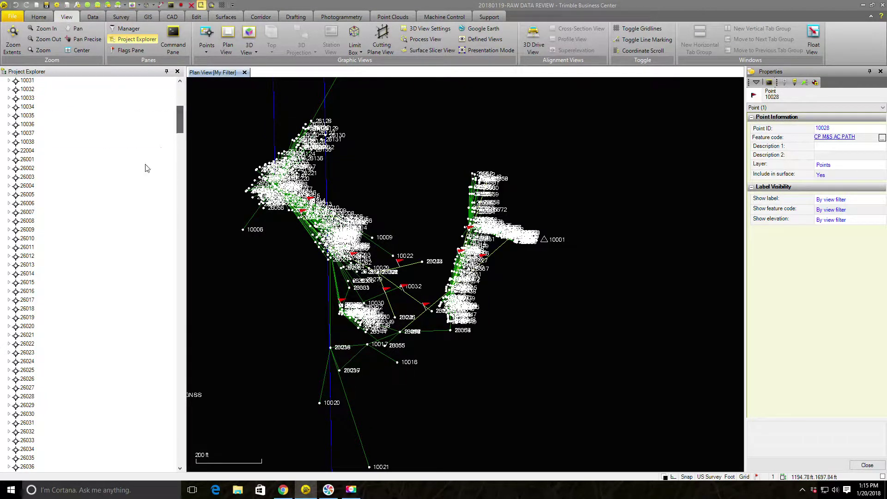
{"action": "scroll", "coordinate": [182, 119], "scroll_direction": "up", "scroll_amount": 6}
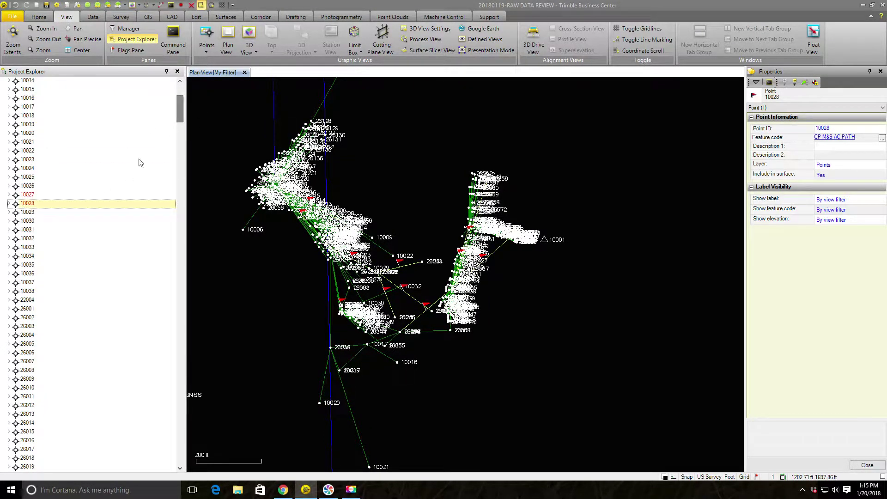
{"action": "left_click", "coordinate": [34, 192]}
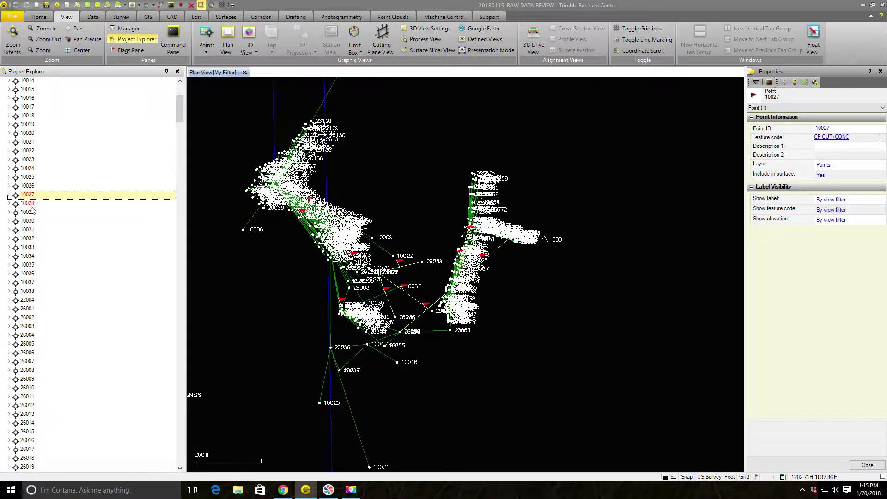
{"action": "left_click", "coordinate": [30, 205]}
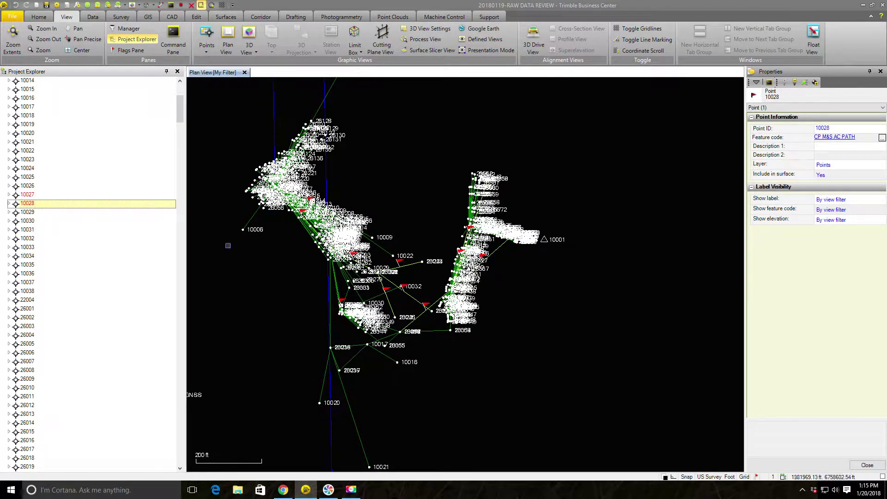
Zoom and pan the plan view to frame the survey network more closely
{"action": "scroll", "coordinate": [405, 261], "scroll_direction": "up", "scroll_amount": 3}
{"action": "scroll", "coordinate": [398, 270], "scroll_direction": "up", "scroll_amount": 1}
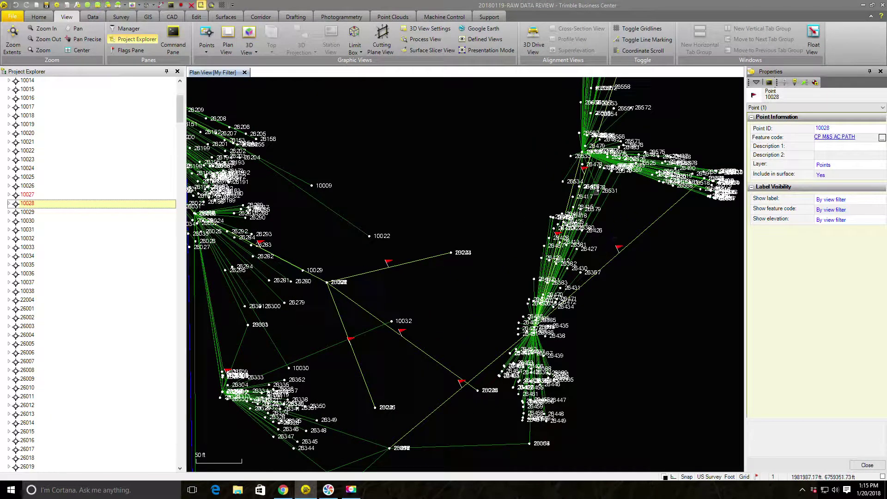
{"action": "scroll", "coordinate": [372, 369], "scroll_direction": "down", "scroll_amount": 1}
{"action": "scroll", "coordinate": [373, 369], "scroll_direction": "down", "scroll_amount": 1}
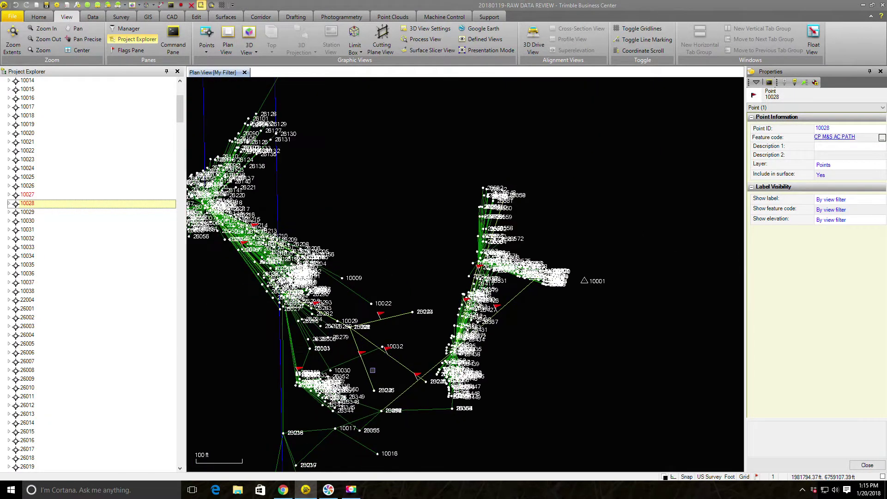
{"action": "middle_click_drag", "start_coordinate": [361, 213], "coordinate": [425, 200]}
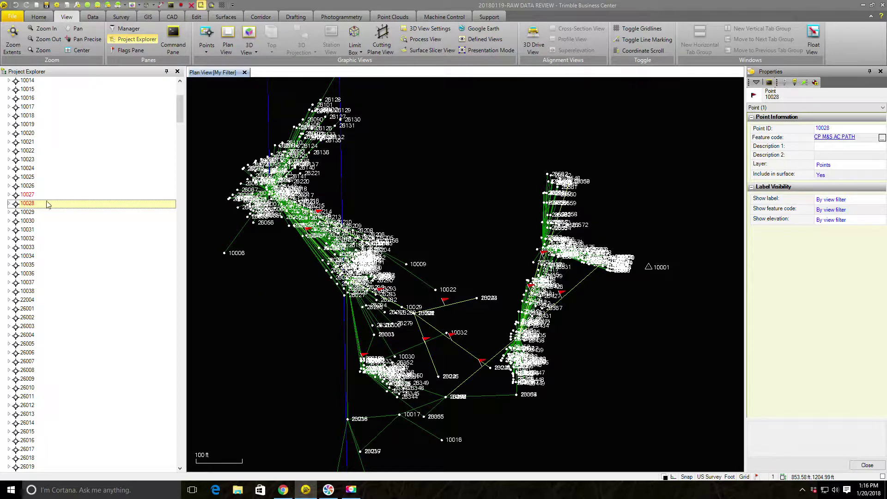
Review points 10027, 26259 and 26247, noting 26247's CHK 10010>10008 1-2-18 code and flag
{"action": "left_click", "coordinate": [27, 194]}
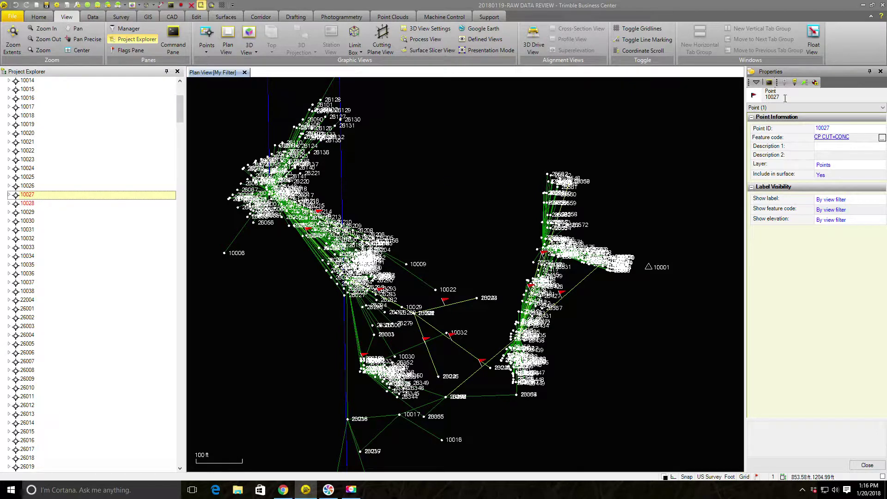
{"action": "mouse_move", "coordinate": [753, 101]}
{"action": "left_click_drag", "start_coordinate": [179, 114], "coordinate": [169, 286]}
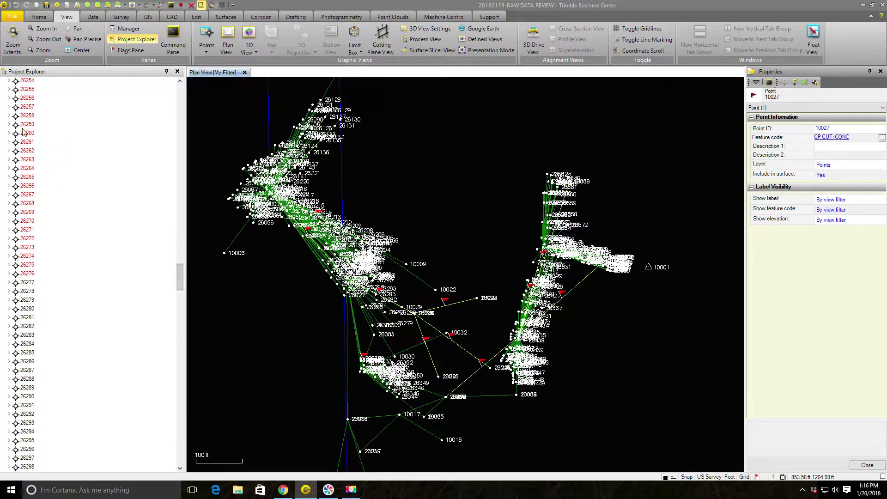
{"action": "left_click", "coordinate": [23, 125]}
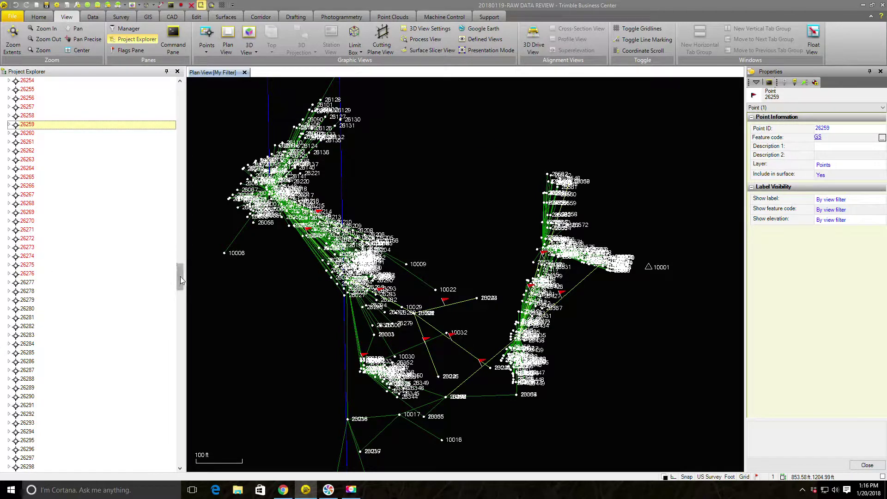
{"action": "left_click_drag", "start_coordinate": [180, 276], "coordinate": [162, 263]}
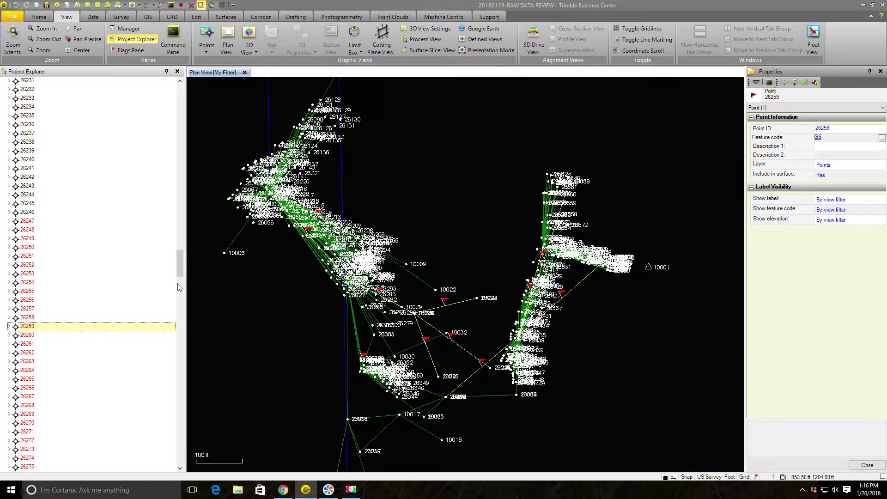
{"action": "left_click", "coordinate": [27, 221]}
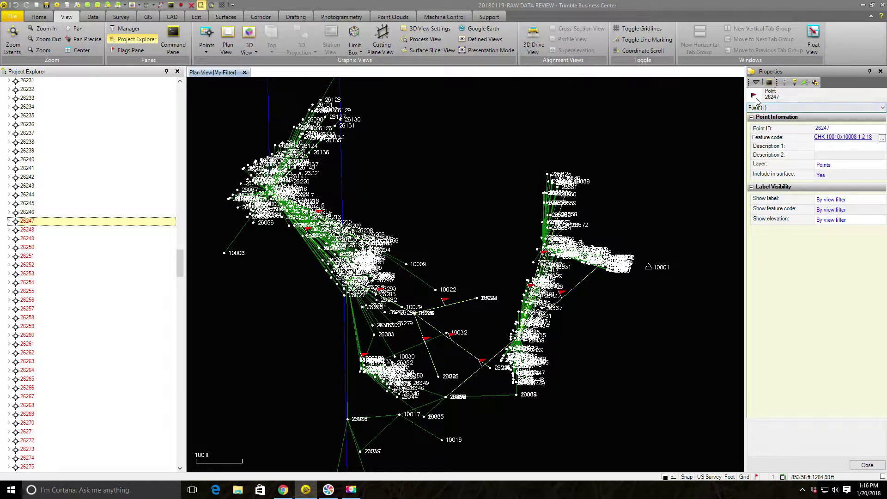
{"action": "mouse_move", "coordinate": [755, 98]}
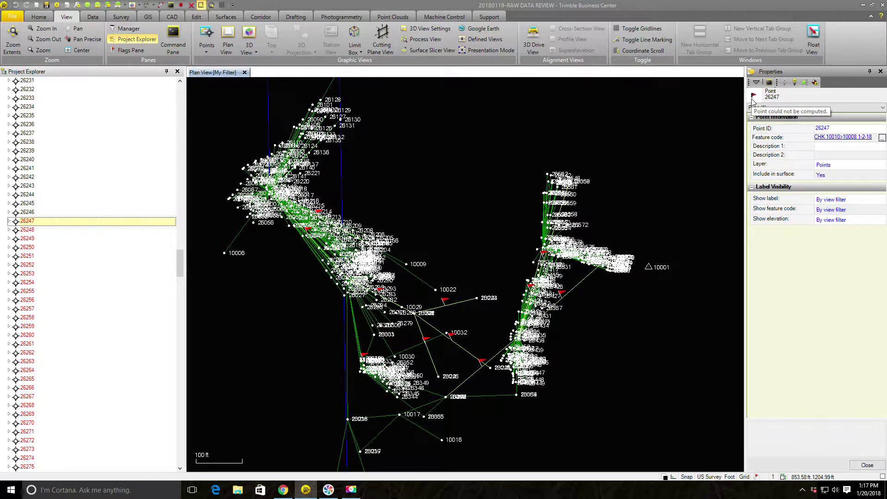
{"action": "left_click", "coordinate": [9, 222]}
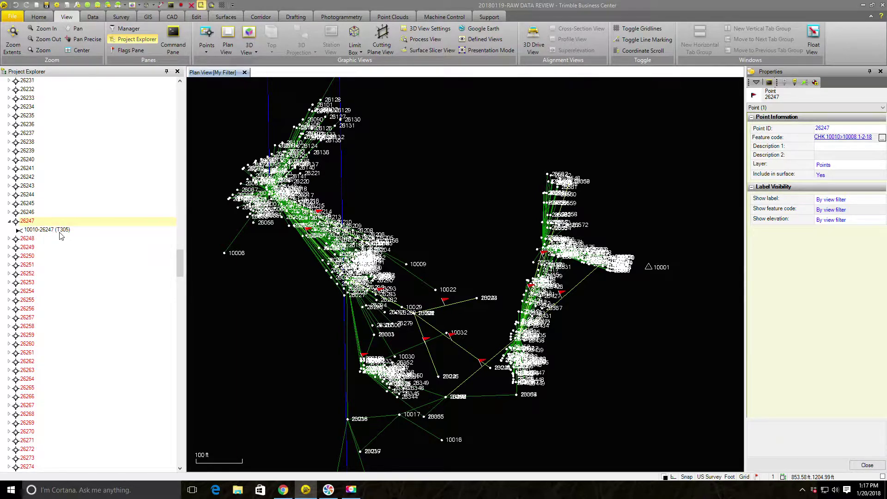
{"action": "left_click", "coordinate": [23, 232]}
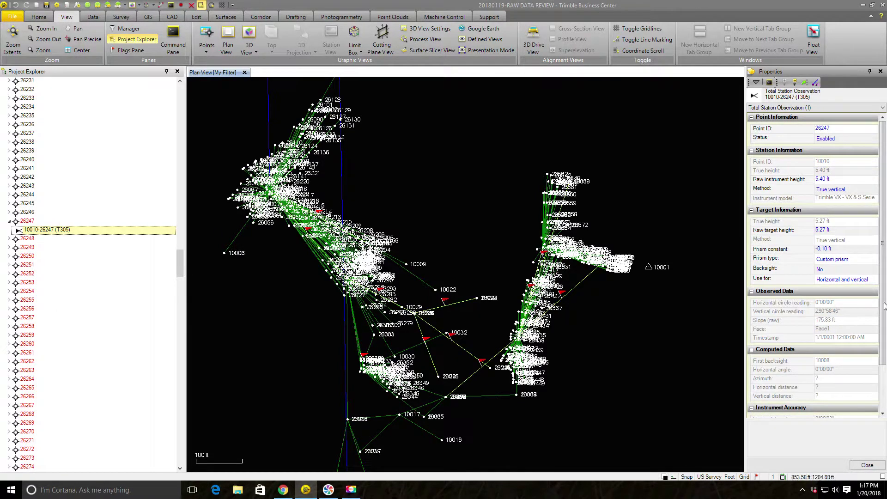
{"action": "left_click", "coordinate": [841, 311]}
{"action": "left_click", "coordinate": [840, 320]}
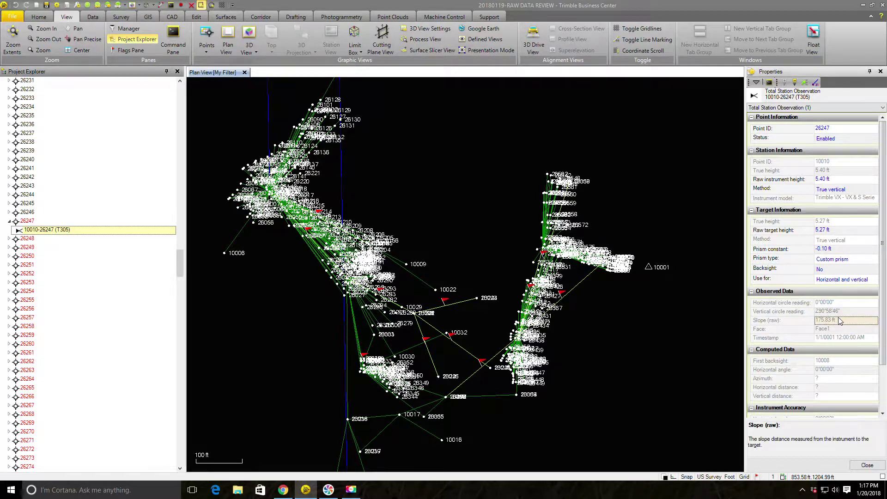
{"action": "left_click", "coordinate": [838, 312]}
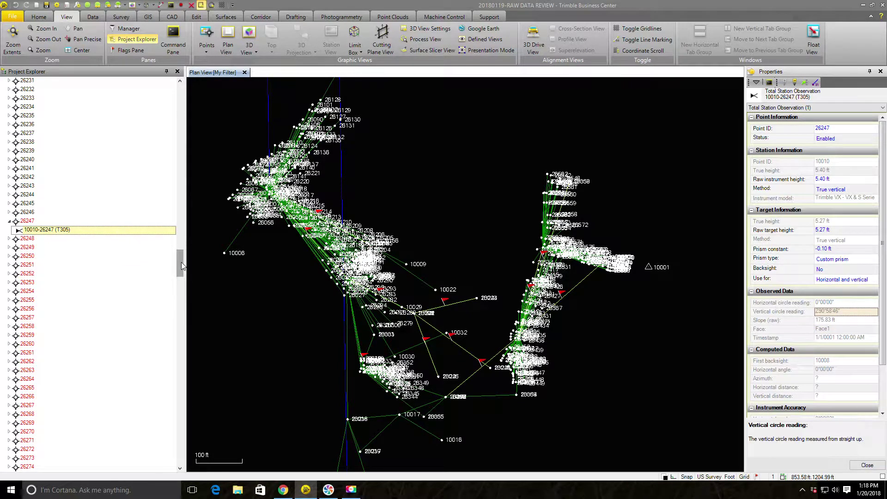
{"action": "left_click_drag", "start_coordinate": [181, 263], "coordinate": [160, 98]}
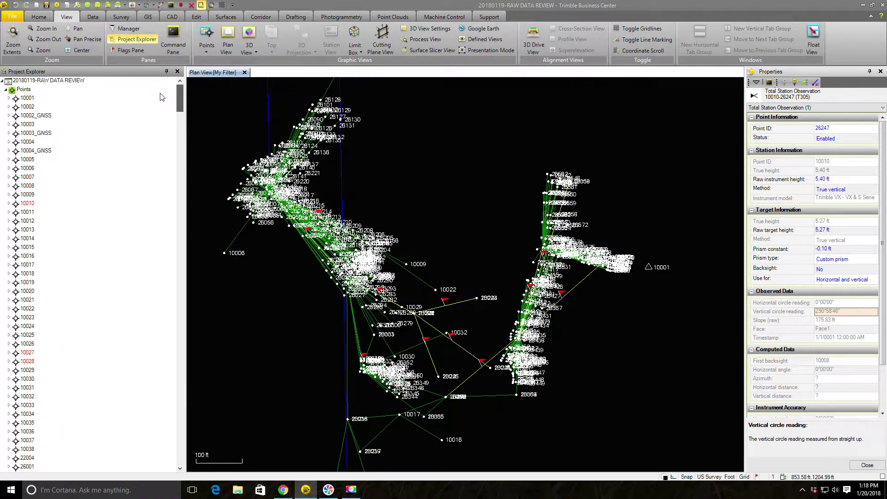
Inspect point 10010's flagged properties and list its observations T304 through T324
{"action": "left_click", "coordinate": [28, 207]}
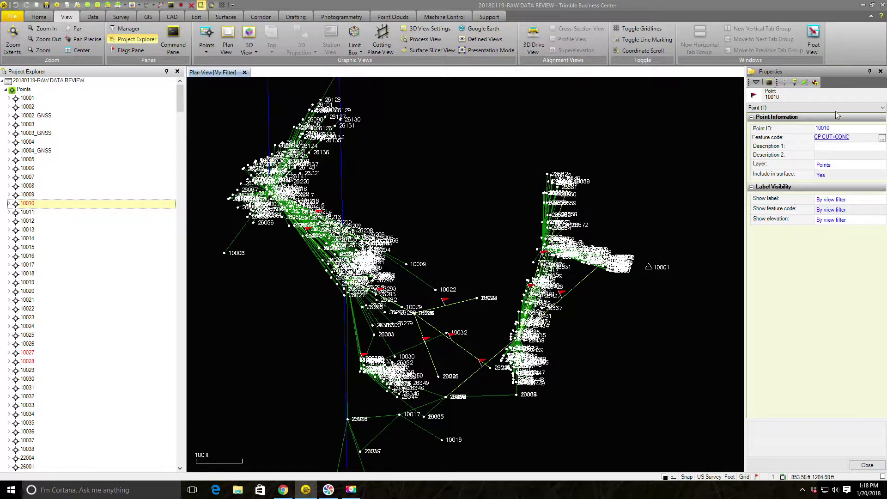
{"action": "mouse_move", "coordinate": [758, 100]}
{"action": "left_click", "coordinate": [9, 203]}
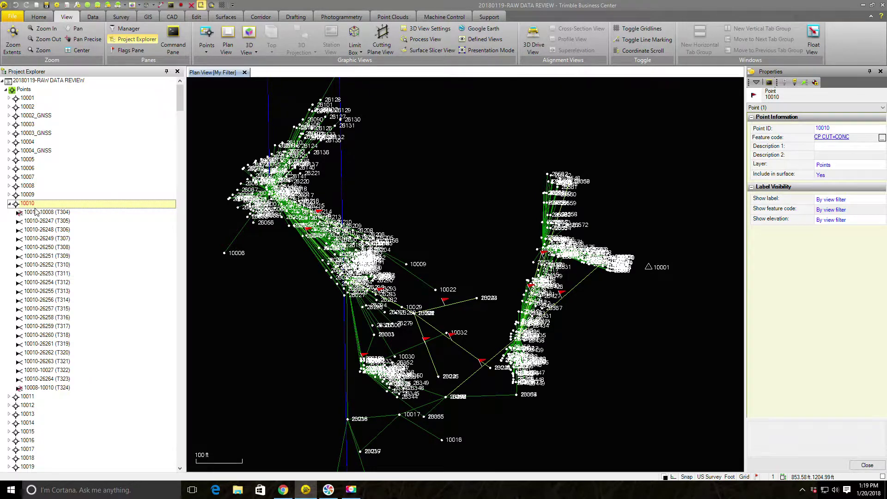
Browse point 10010's context menu, dismiss it with nothing selected, and zoom into the plan view
{"action": "right_click", "coordinate": [30, 204]}
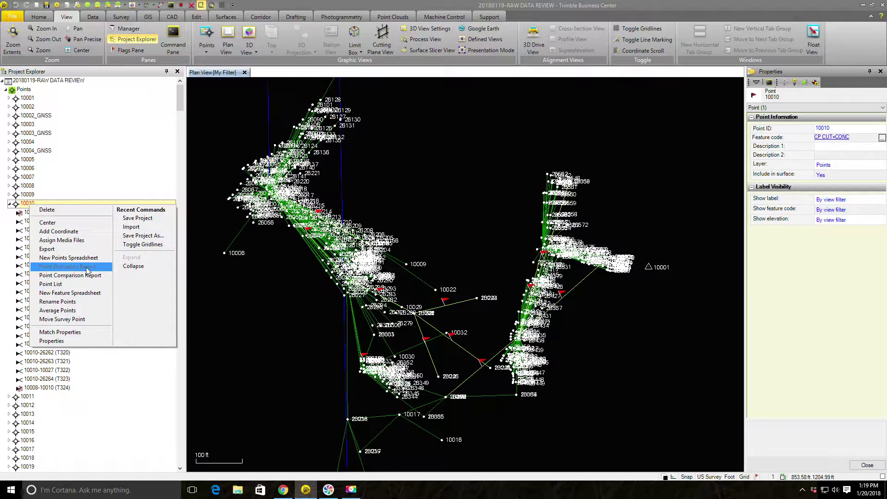
{"action": "right_click", "coordinate": [21, 204]}
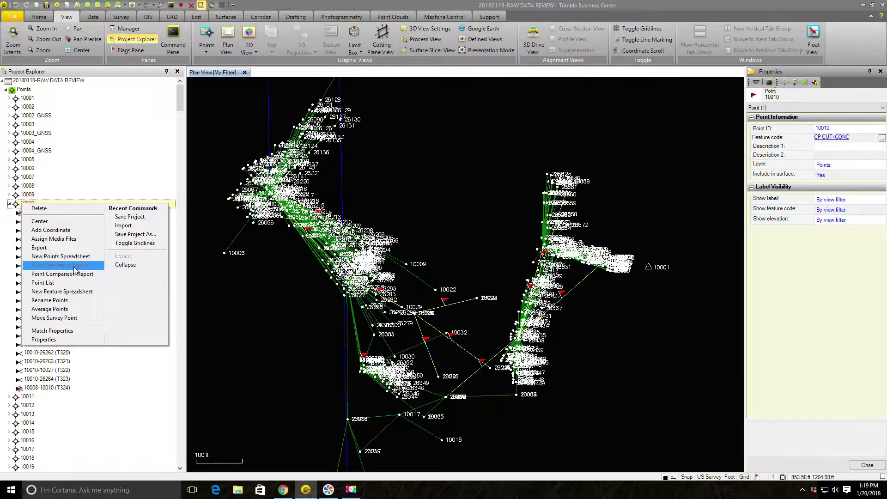
{"action": "left_click", "coordinate": [121, 195]}
{"action": "left_click", "coordinate": [27, 203]}
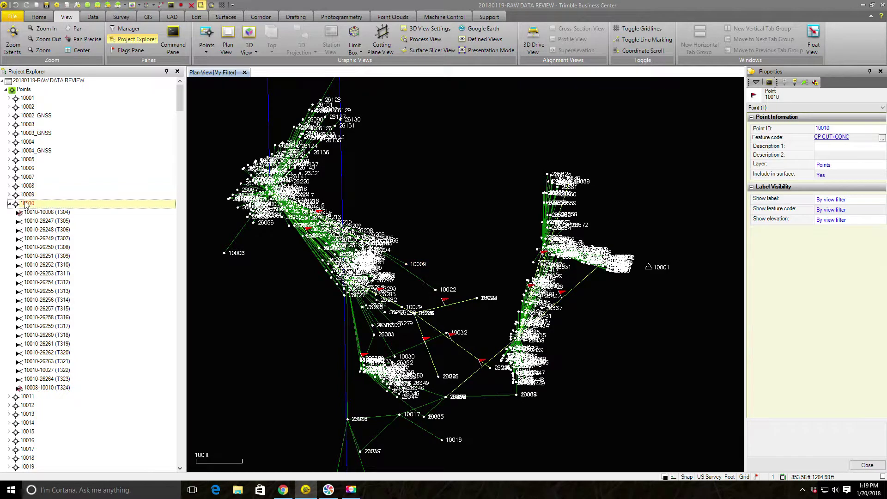
{"action": "right_click", "coordinate": [26, 204]}
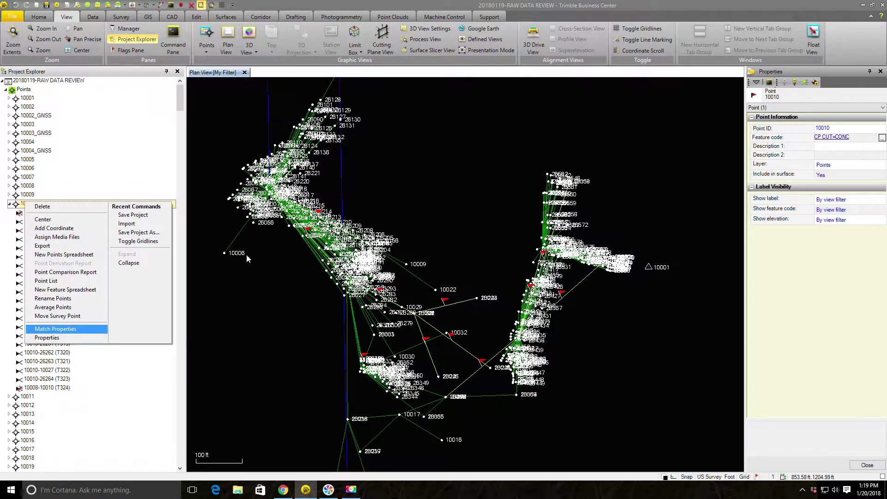
{"action": "left_click", "coordinate": [371, 182]}
{"action": "scroll", "coordinate": [436, 184], "scroll_direction": "up", "scroll_amount": 5}
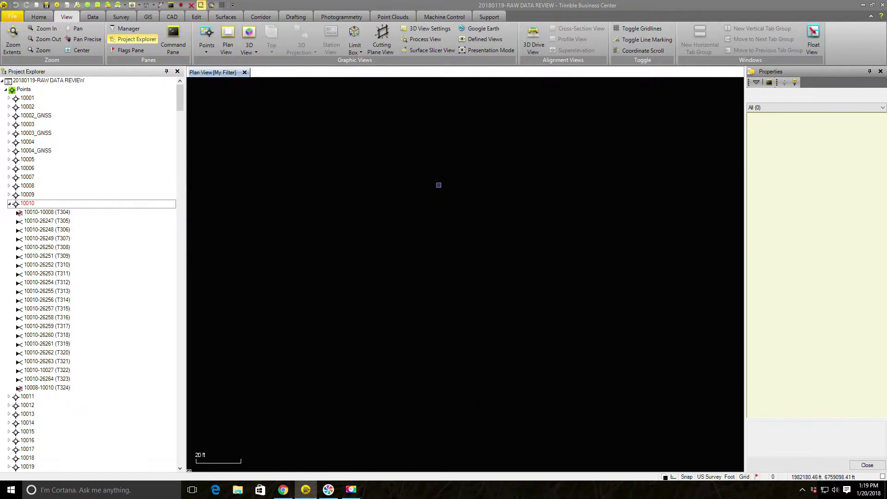
Start the Center command from point 10010 and zoom out to the full survey network
{"action": "right_click", "coordinate": [45, 204]}
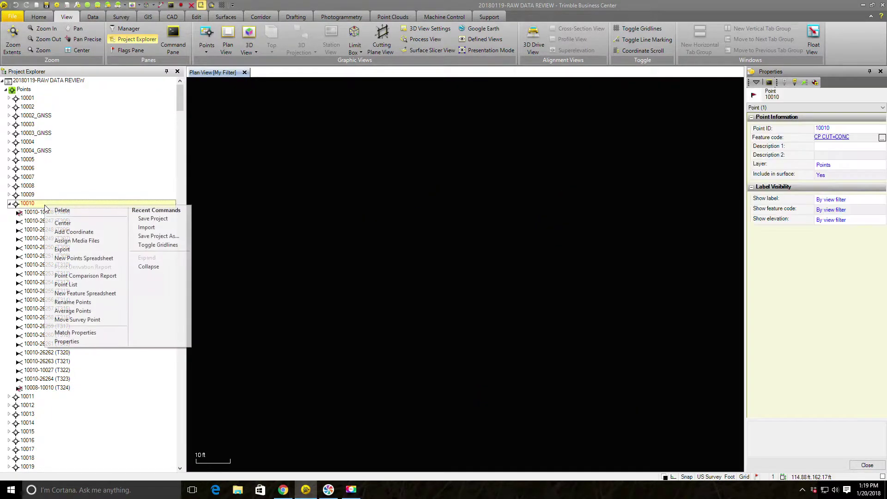
{"action": "left_click", "coordinate": [63, 225]}
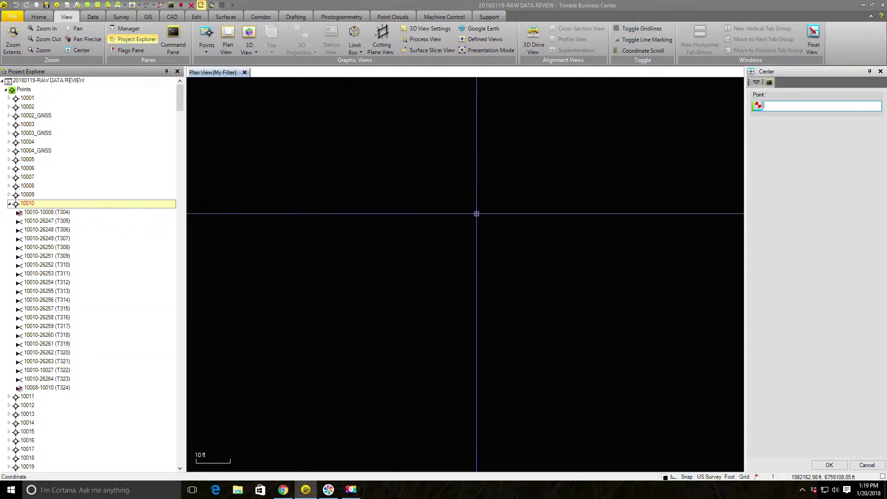
{"action": "scroll", "coordinate": [476, 213], "scroll_direction": "down", "scroll_amount": 5}
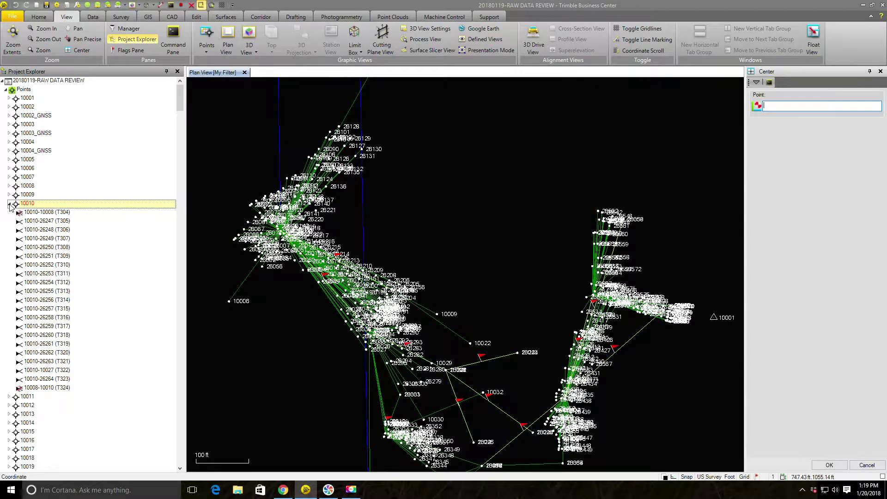
{"action": "left_click", "coordinate": [6, 90]}
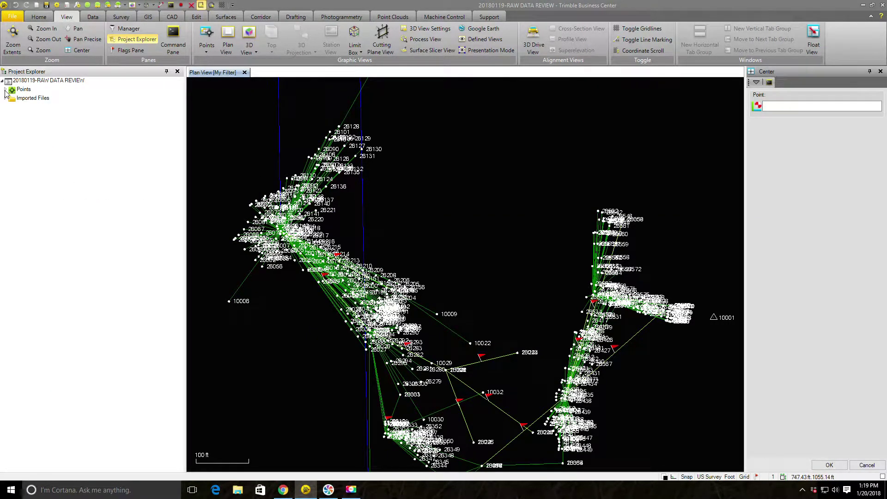
{"action": "left_click", "coordinate": [6, 98]}
{"action": "left_click", "coordinate": [10, 107]}
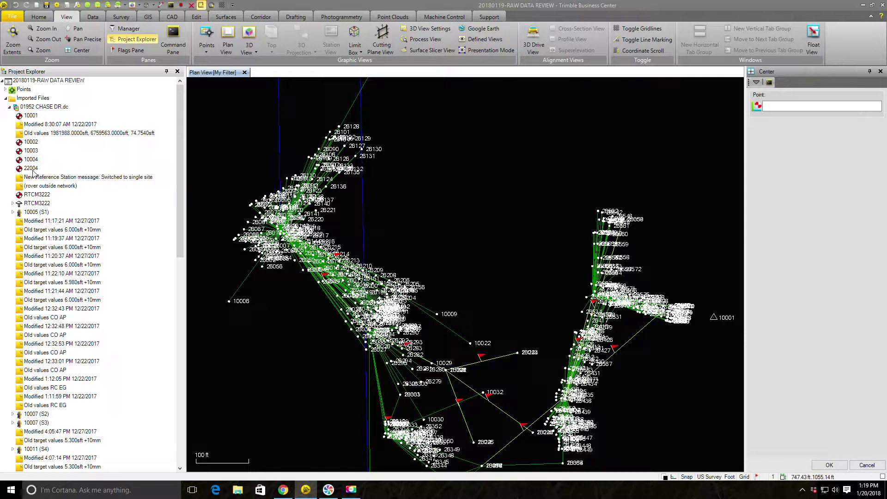
{"action": "left_click", "coordinate": [13, 204]}
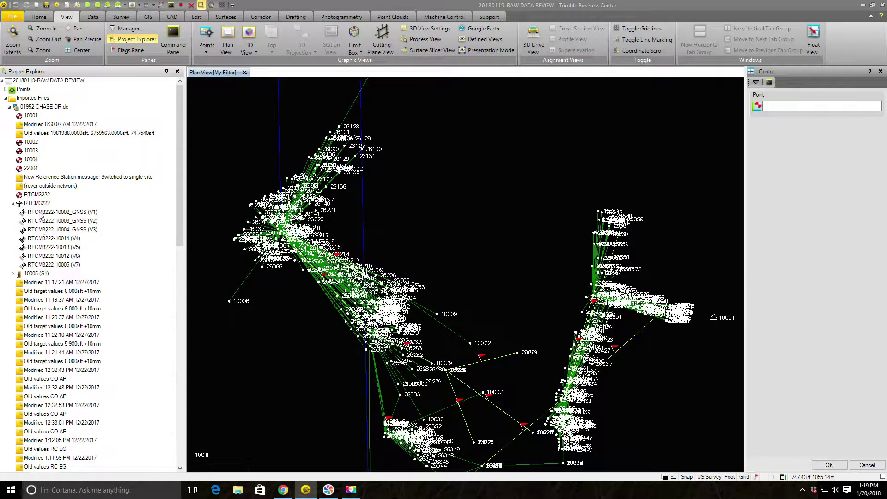
{"action": "scroll", "coordinate": [40, 215], "scroll_direction": "down", "scroll_amount": 2}
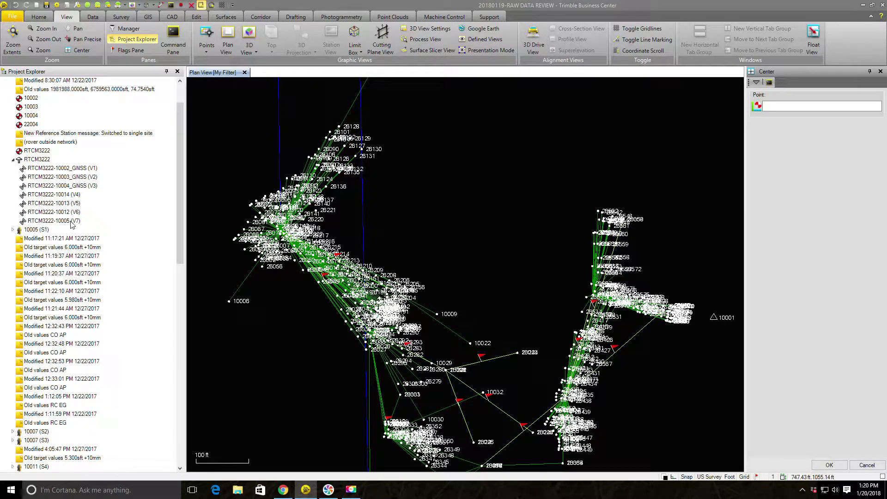
{"action": "scroll", "coordinate": [71, 224], "scroll_direction": "down", "scroll_amount": 1}
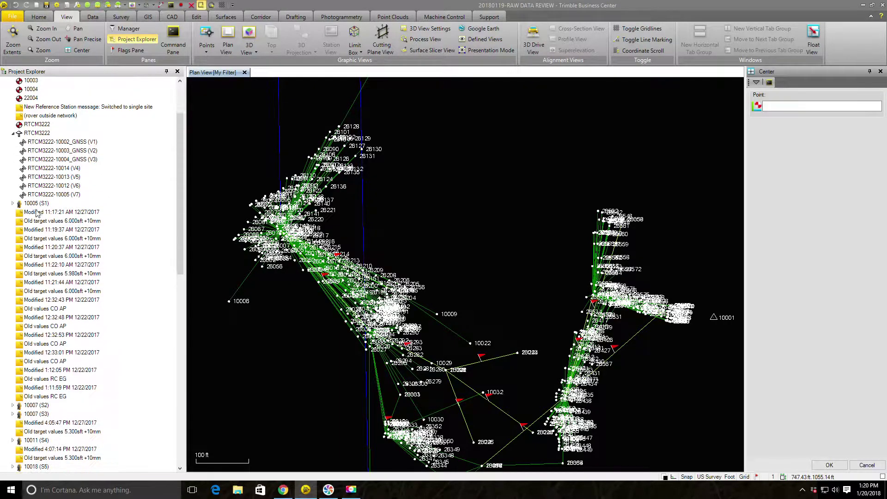
{"action": "left_click", "coordinate": [13, 203]}
Expand backbearing 10012 (R1) and stations 10007 (S2, S3) with backbearings R2 and R3
{"action": "left_click", "coordinate": [17, 221]}
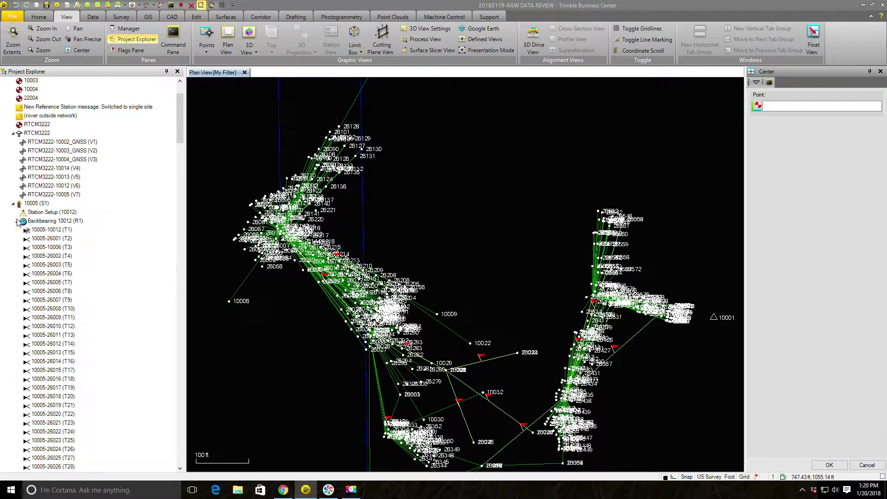
{"action": "left_click_drag", "start_coordinate": [180, 122], "coordinate": [161, 402]}
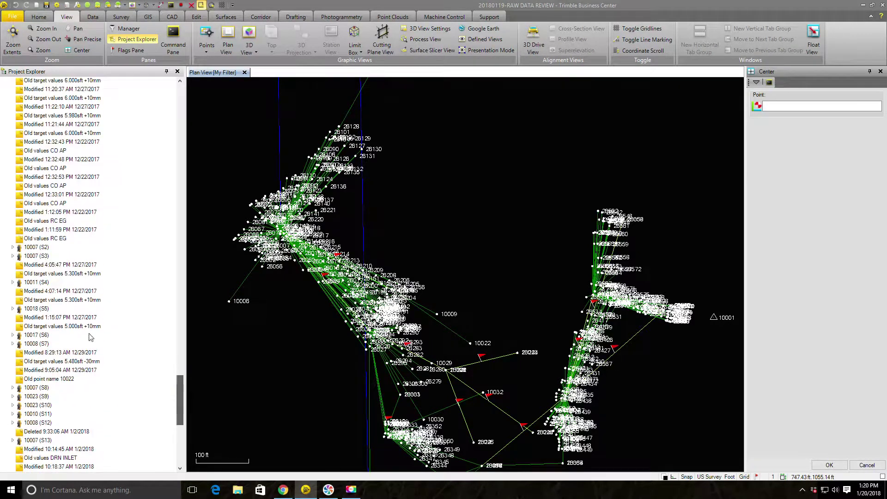
{"action": "left_click", "coordinate": [13, 248]}
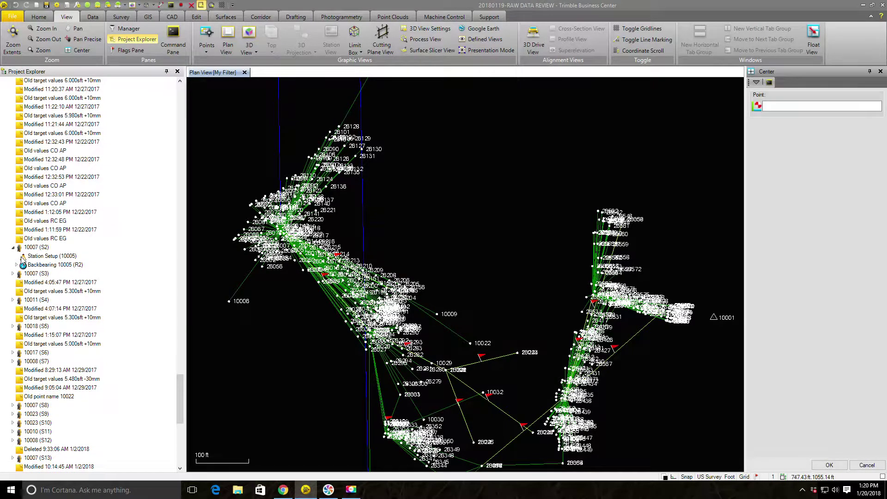
{"action": "left_click", "coordinate": [16, 265]}
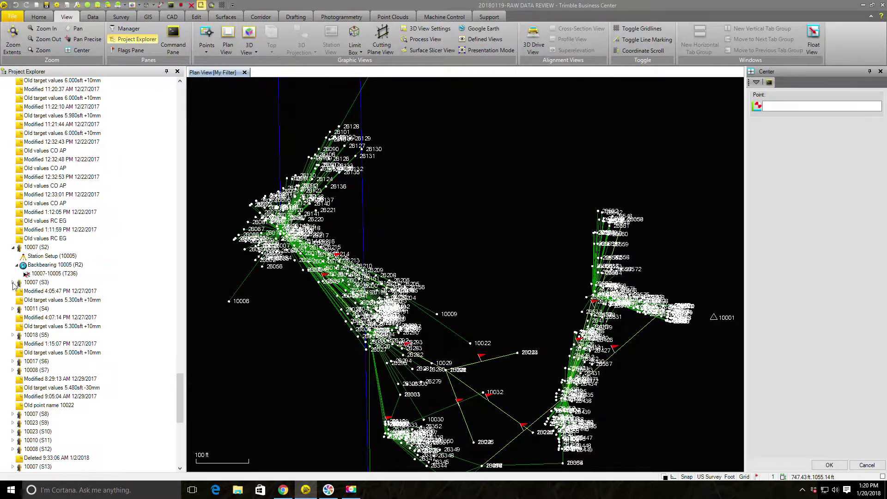
{"action": "left_click", "coordinate": [13, 282]}
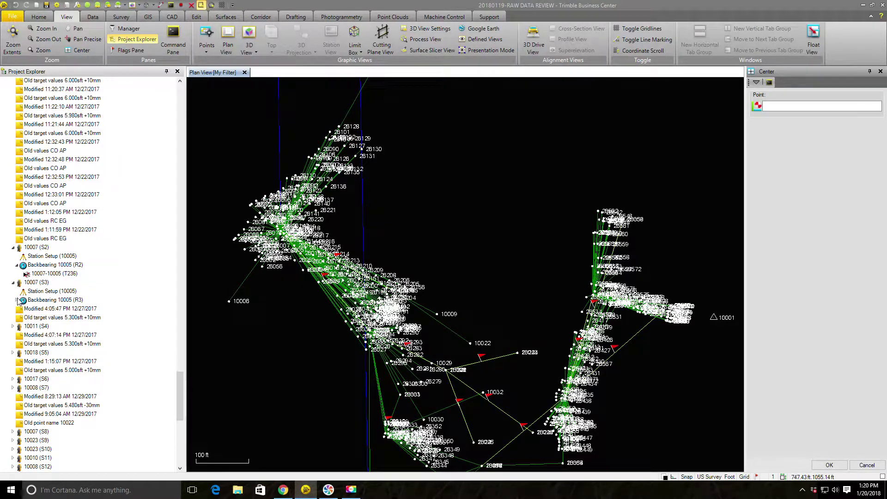
{"action": "left_click", "coordinate": [16, 299]}
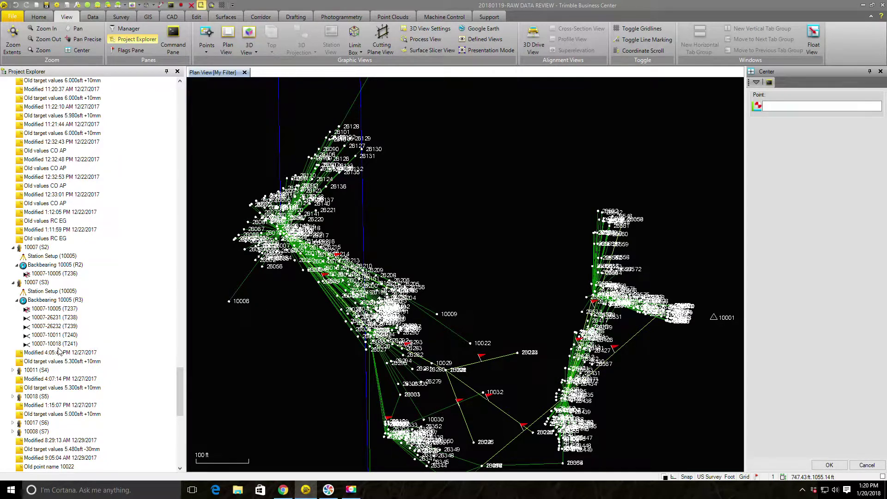
Expand stations 10011 (S4), 10018 (S5) and 10017 (S6) with their backbearings R4–R6
{"action": "scroll", "coordinate": [60, 348], "scroll_direction": "down", "scroll_amount": 3}
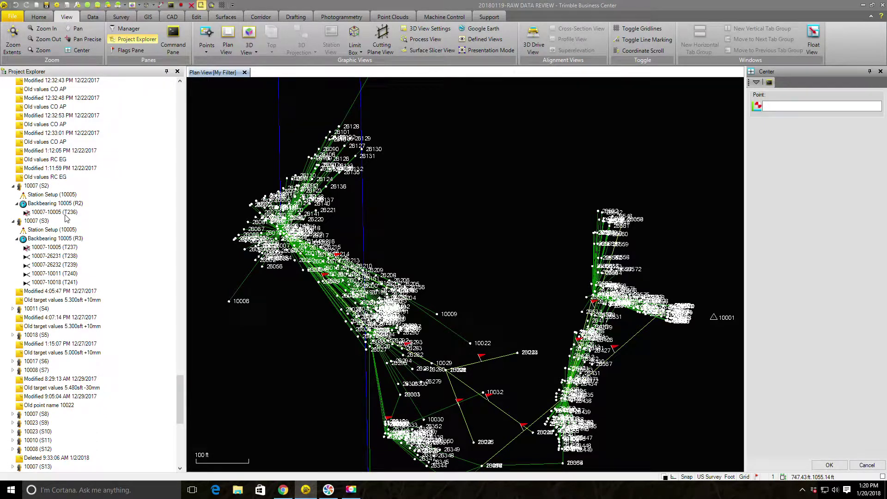
{"action": "scroll", "coordinate": [67, 218], "scroll_direction": "down", "scroll_amount": 5}
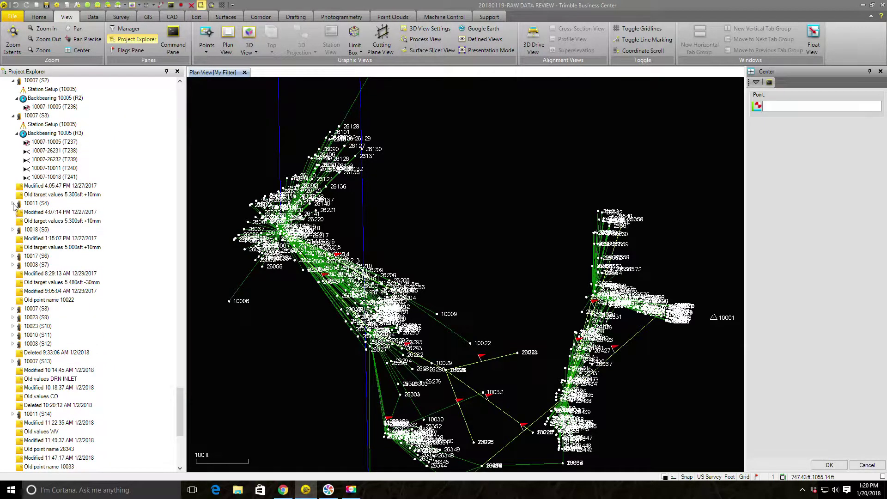
{"action": "left_click", "coordinate": [13, 203]}
{"action": "left_click", "coordinate": [16, 220]}
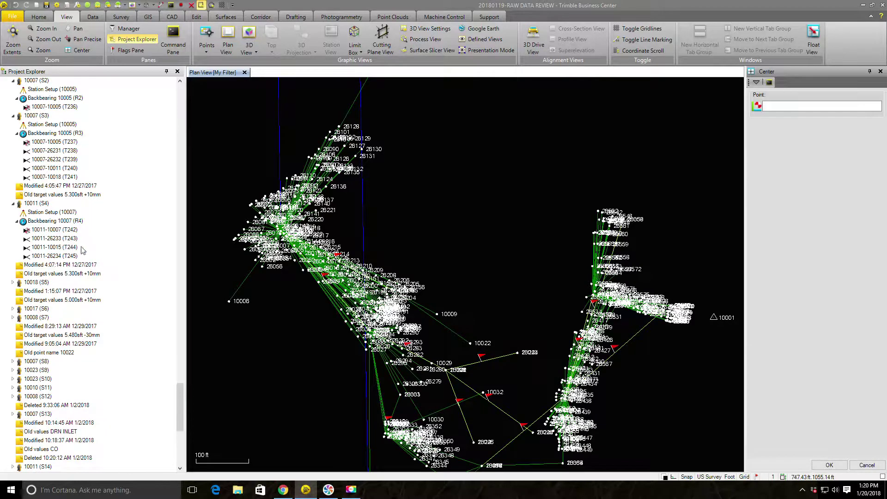
{"action": "scroll", "coordinate": [83, 250], "scroll_direction": "down", "scroll_amount": 1}
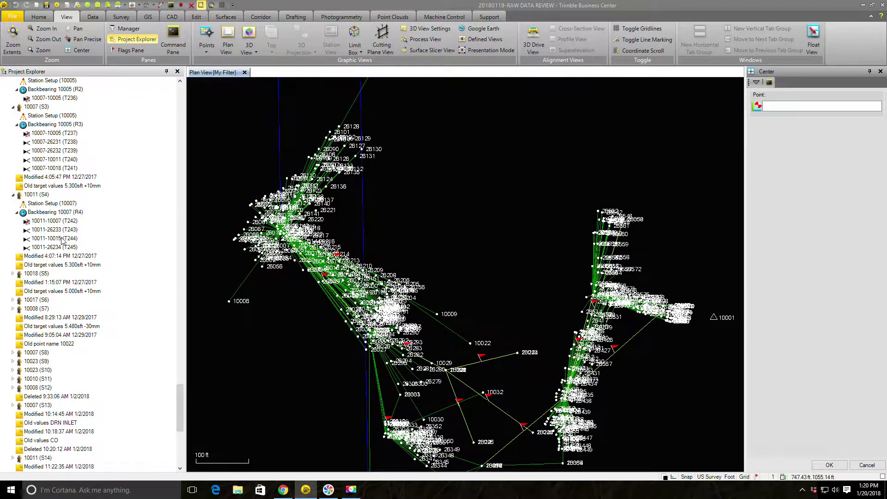
{"action": "scroll", "coordinate": [51, 245], "scroll_direction": "down", "scroll_amount": 3}
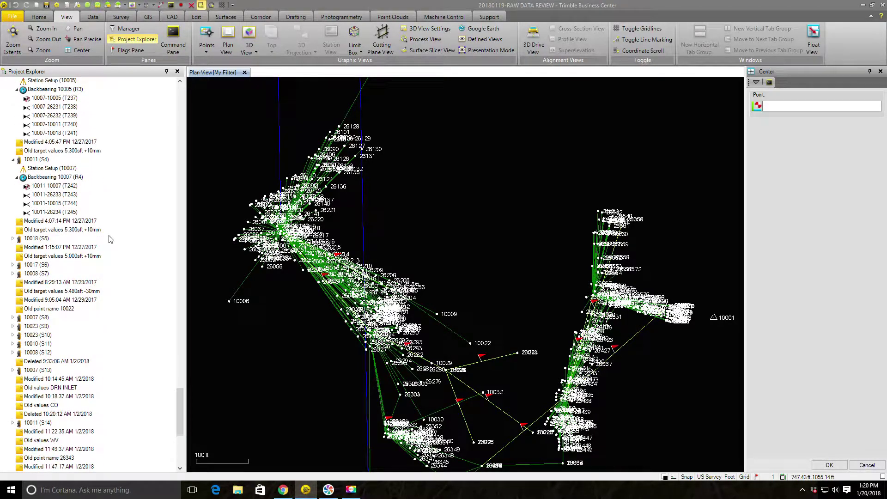
{"action": "left_click", "coordinate": [13, 212]}
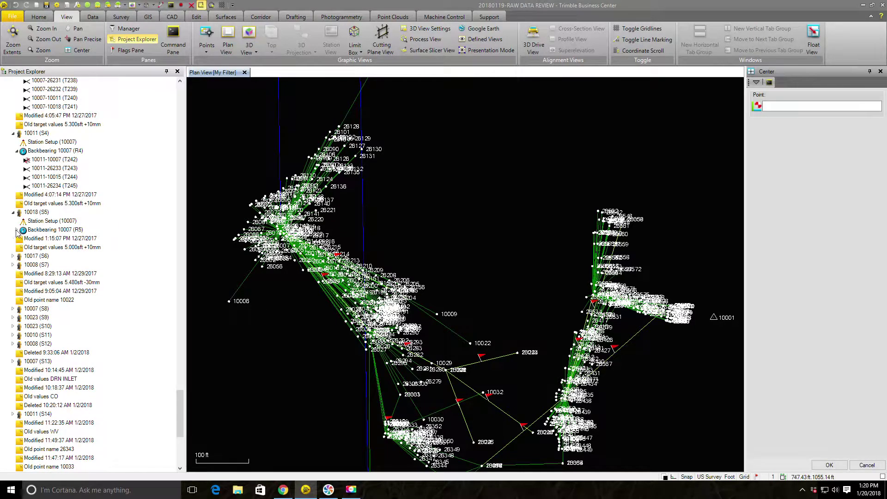
{"action": "left_click", "coordinate": [17, 230]}
{"action": "scroll", "coordinate": [75, 247], "scroll_direction": "down", "scroll_amount": 1}
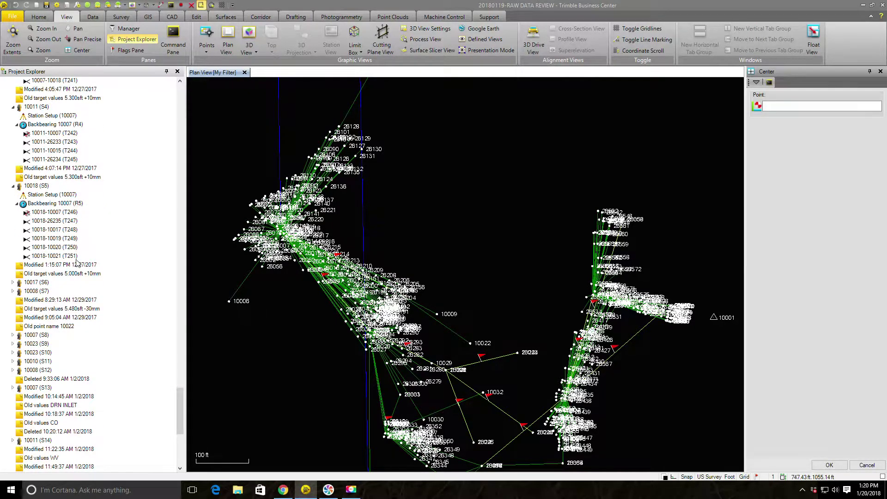
{"action": "scroll", "coordinate": [76, 266], "scroll_direction": "down", "scroll_amount": 1}
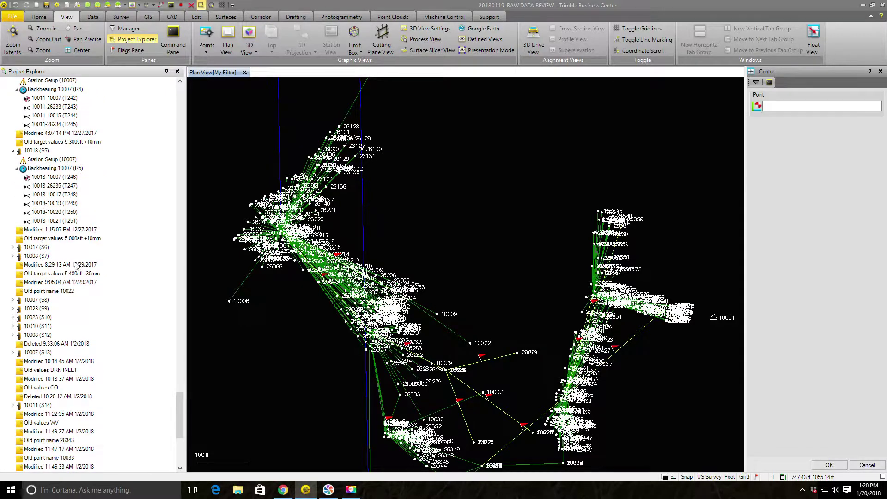
{"action": "left_click", "coordinate": [13, 248]}
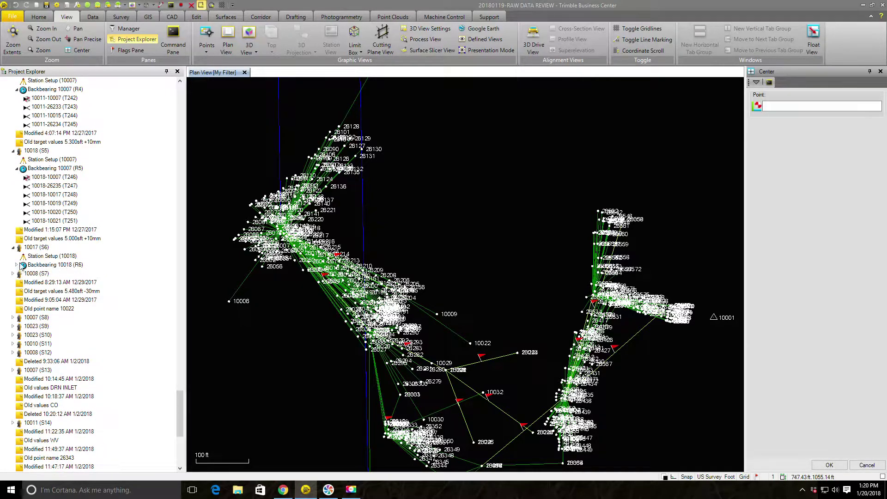
{"action": "left_click", "coordinate": [18, 266]}
Expand station 10008 (S7) and its backbearings 10005 R7, R8 and R9
{"action": "scroll", "coordinate": [60, 305], "scroll_direction": "down", "scroll_amount": 1}
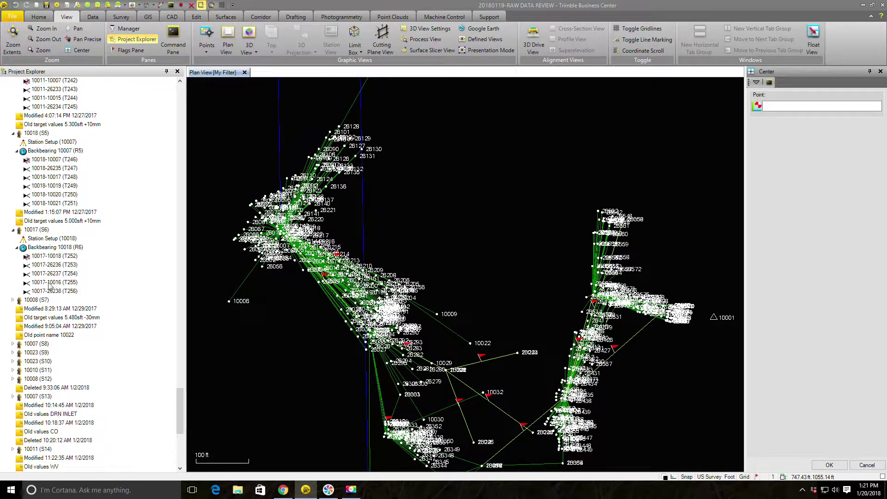
{"action": "scroll", "coordinate": [54, 284], "scroll_direction": "down", "scroll_amount": 1}
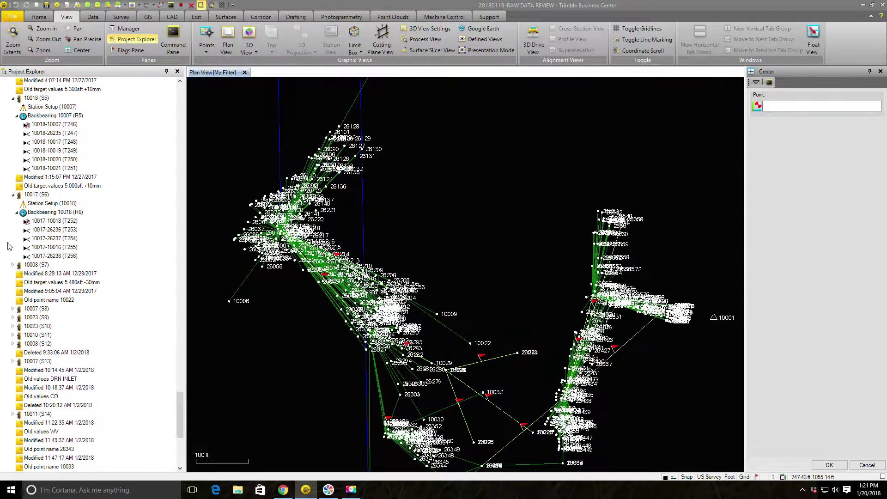
{"action": "left_click", "coordinate": [13, 265]}
{"action": "scroll", "coordinate": [42, 290], "scroll_direction": "down", "scroll_amount": 1}
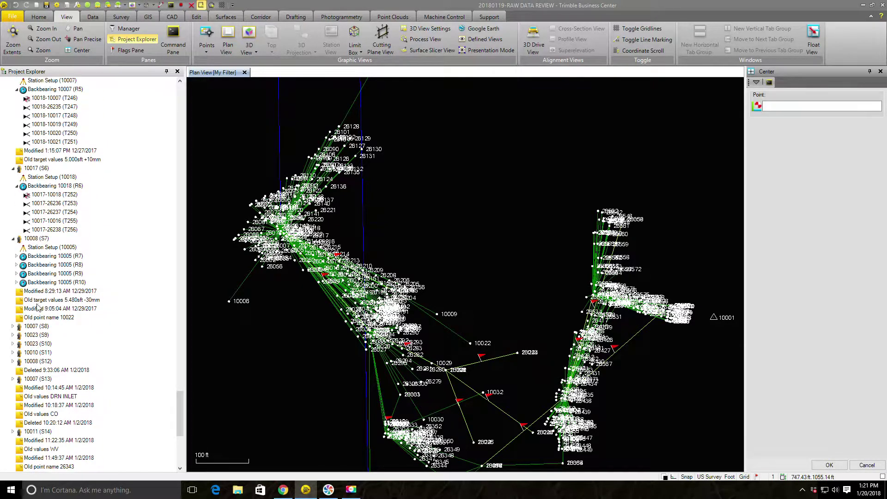
{"action": "left_click", "coordinate": [16, 256]}
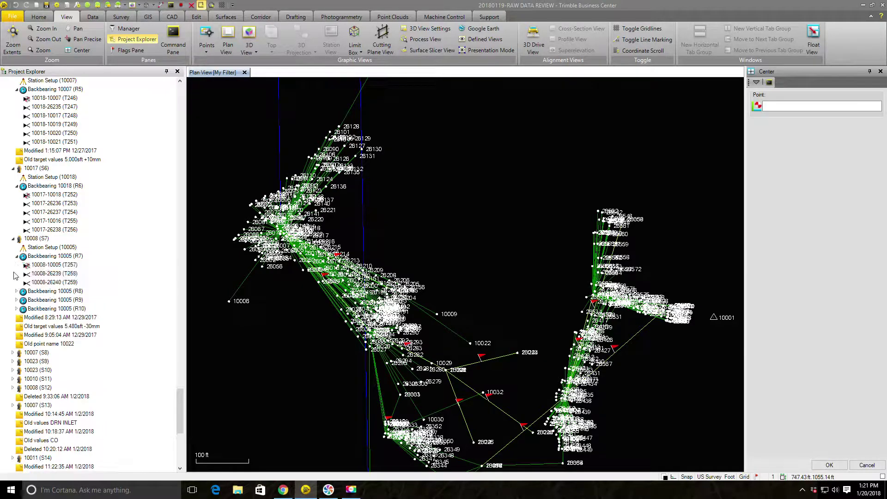
{"action": "left_click", "coordinate": [16, 292]}
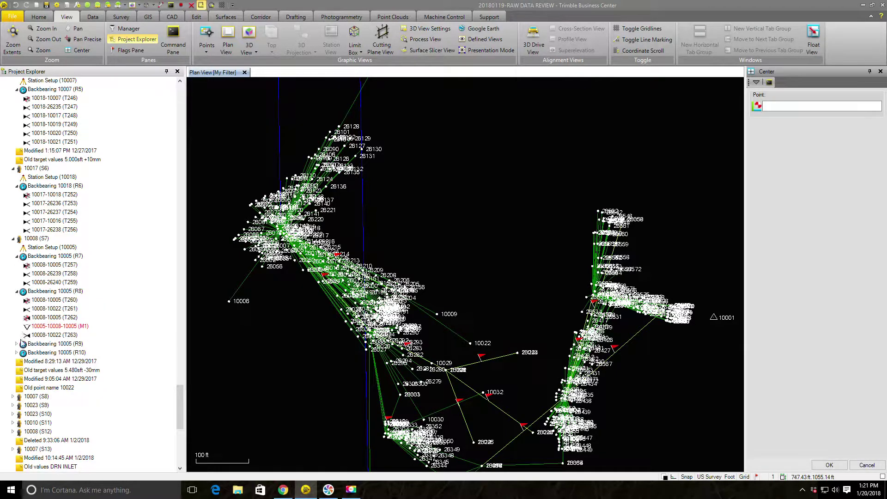
{"action": "left_click", "coordinate": [17, 344]}
{"action": "scroll", "coordinate": [91, 261], "scroll_direction": "down", "scroll_amount": 4}
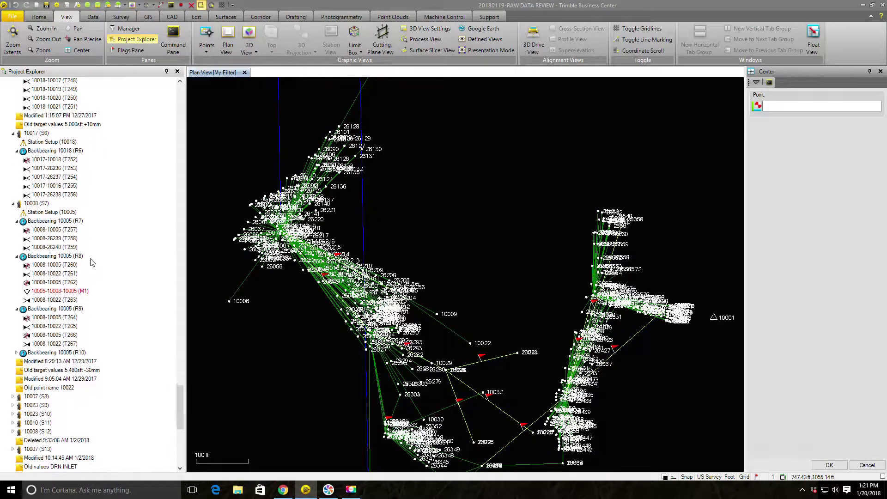
{"action": "scroll", "coordinate": [103, 313], "scroll_direction": "down", "scroll_amount": 1}
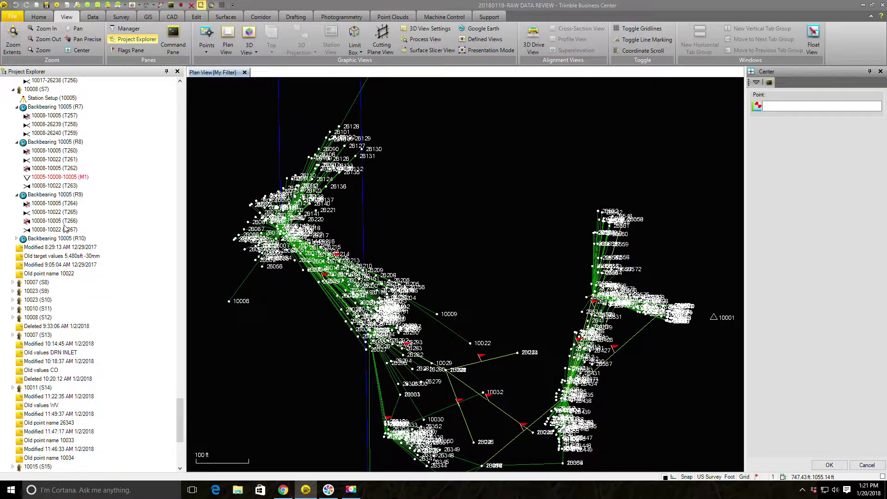
Expand station 10007 (S8) with backbearings R11–R13, and station 10023 (S9) with R14
{"action": "left_click", "coordinate": [13, 282]}
{"action": "scroll", "coordinate": [41, 296], "scroll_direction": "down", "scroll_amount": 1}
{"action": "scroll", "coordinate": [40, 296], "scroll_direction": "down", "scroll_amount": 1}
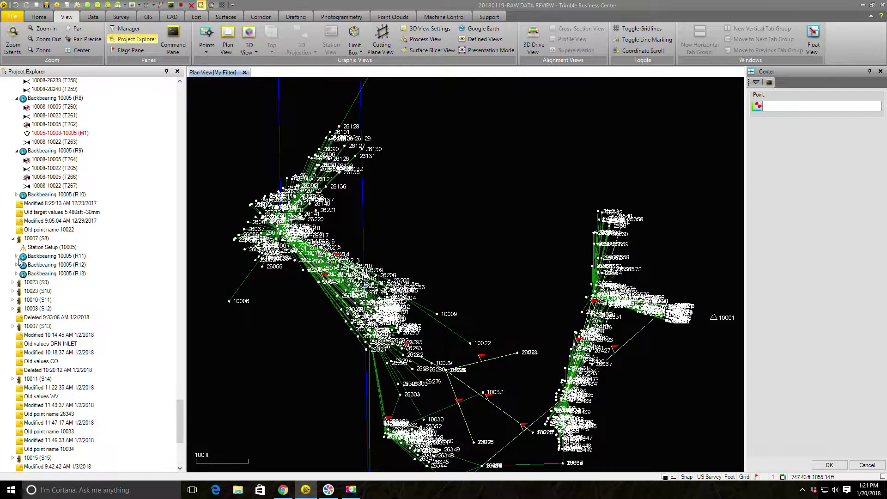
{"action": "left_click", "coordinate": [16, 256]}
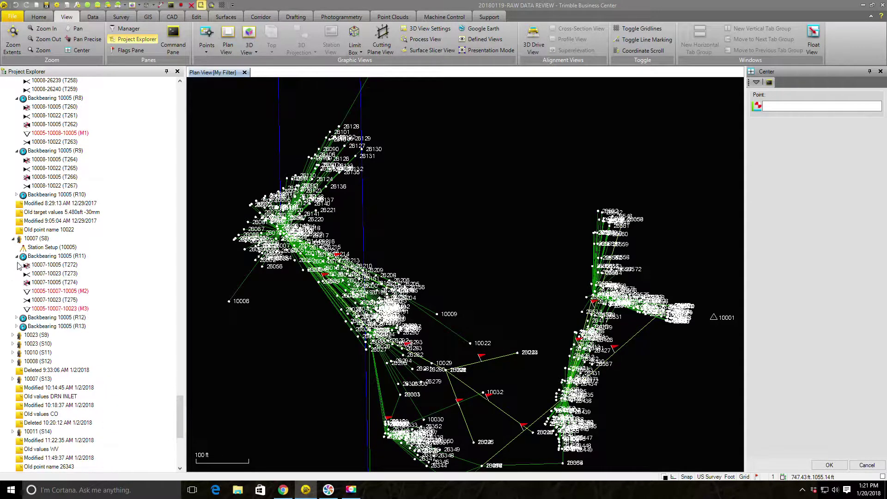
{"action": "left_click", "coordinate": [16, 317]}
{"action": "scroll", "coordinate": [34, 324], "scroll_direction": "down", "scroll_amount": 2}
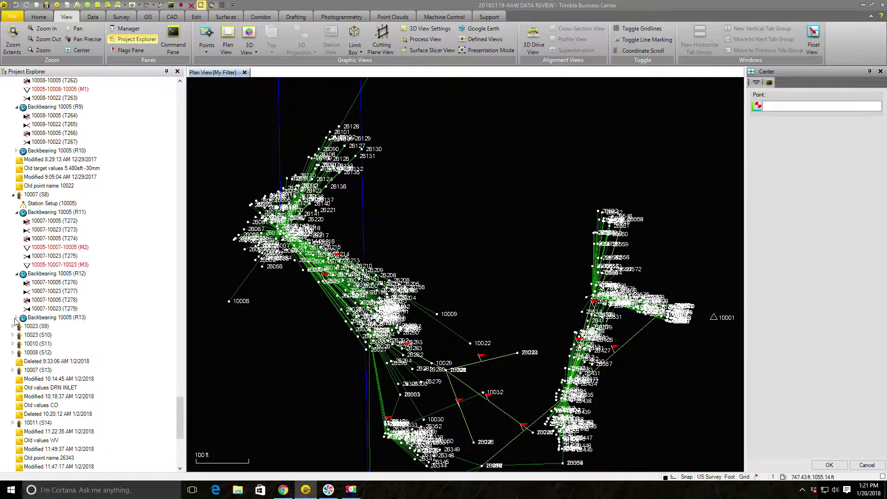
{"action": "left_click", "coordinate": [17, 318]}
{"action": "scroll", "coordinate": [104, 303], "scroll_direction": "down", "scroll_amount": 3}
{"action": "scroll", "coordinate": [106, 303], "scroll_direction": "down", "scroll_amount": 3}
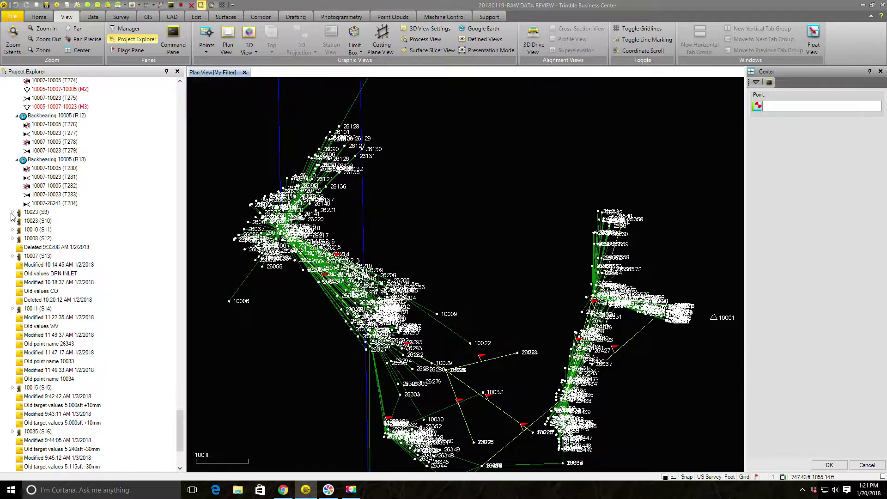
{"action": "left_click", "coordinate": [13, 213]}
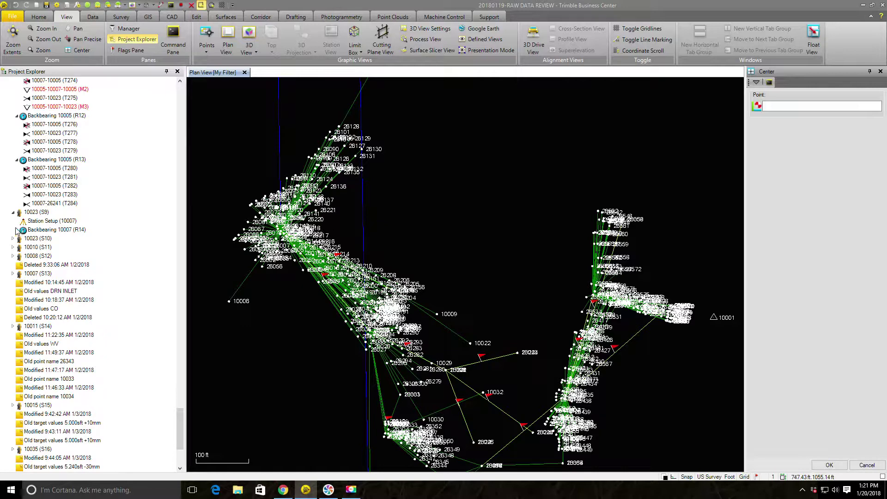
{"action": "left_click", "coordinate": [17, 230]}
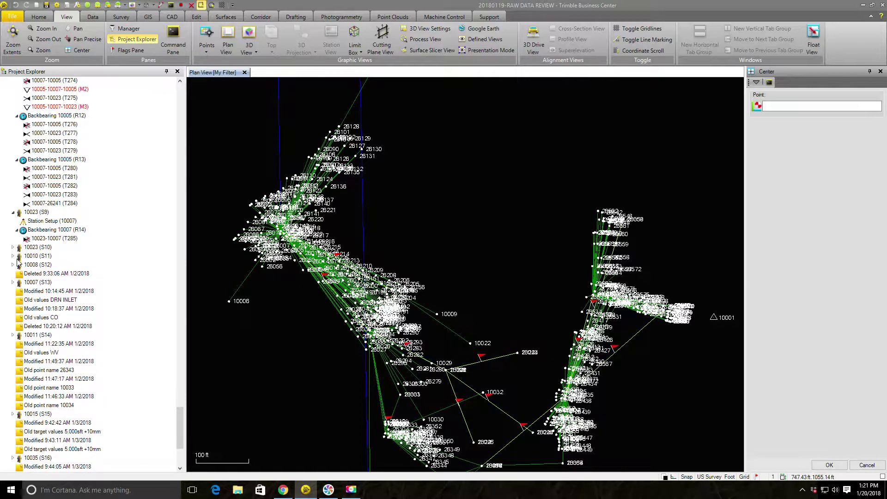
Expand station 10023 (S10) and its backbearings 10007 R15 through R18
{"action": "left_click", "coordinate": [13, 247]}
{"action": "left_click", "coordinate": [17, 265]}
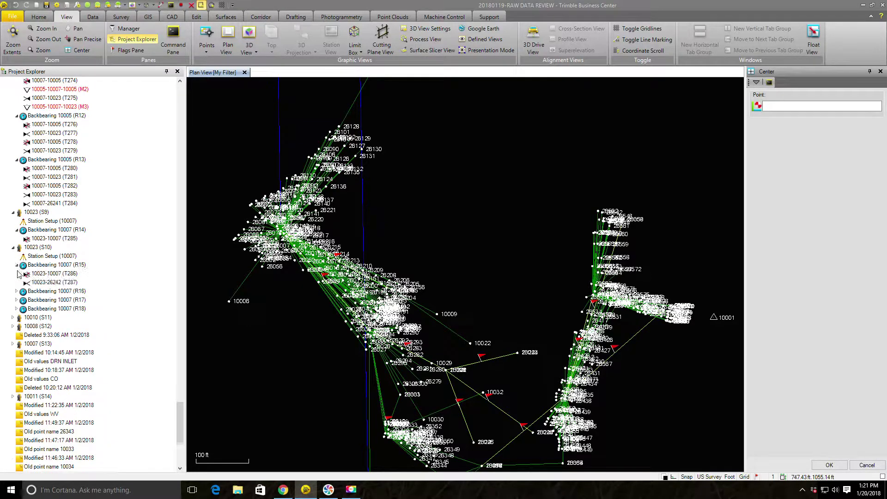
{"action": "left_click", "coordinate": [17, 291]}
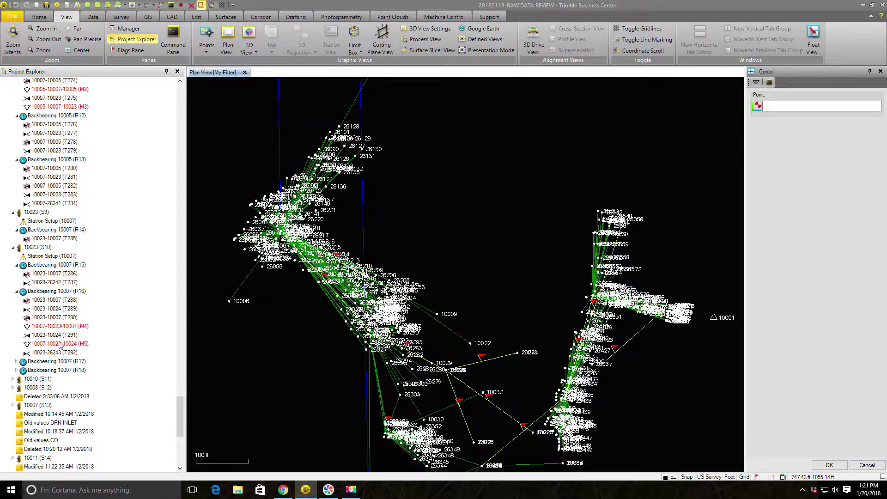
{"action": "scroll", "coordinate": [45, 307], "scroll_direction": "down", "scroll_amount": 2}
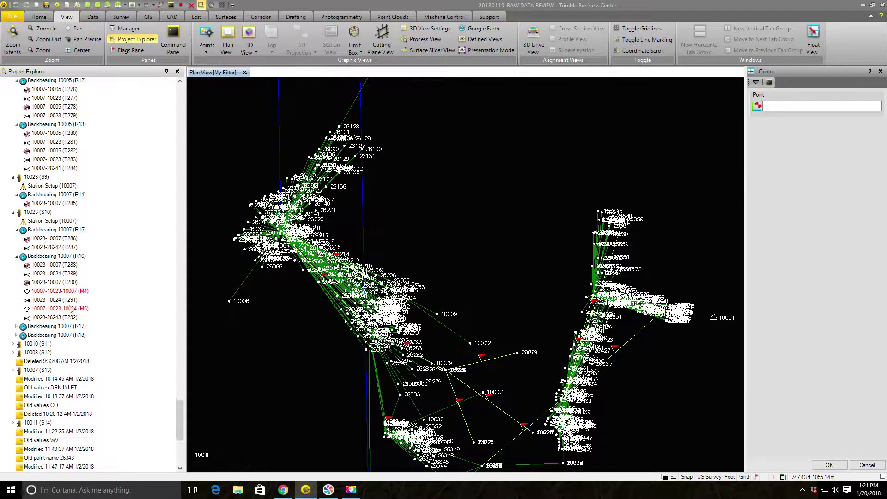
{"action": "left_click", "coordinate": [17, 326]}
{"action": "scroll", "coordinate": [45, 383], "scroll_direction": "down", "scroll_amount": 2}
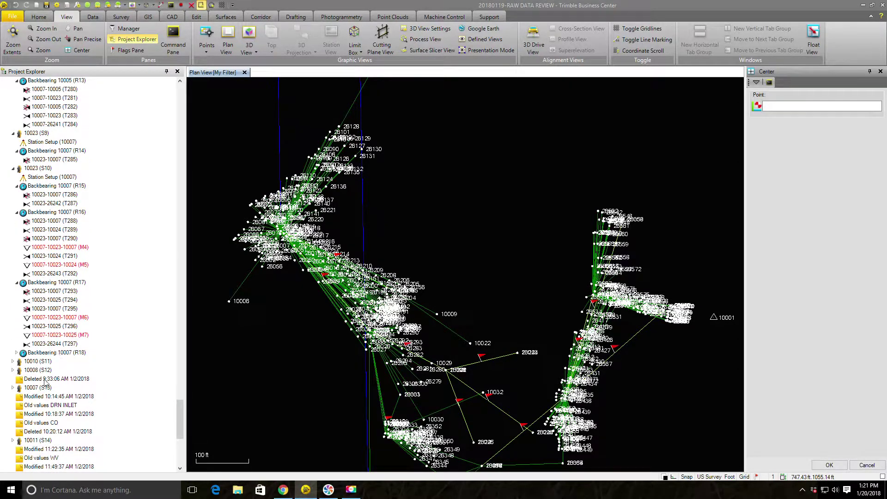
{"action": "left_click", "coordinate": [16, 353]}
{"action": "scroll", "coordinate": [104, 309], "scroll_direction": "down", "scroll_amount": 3}
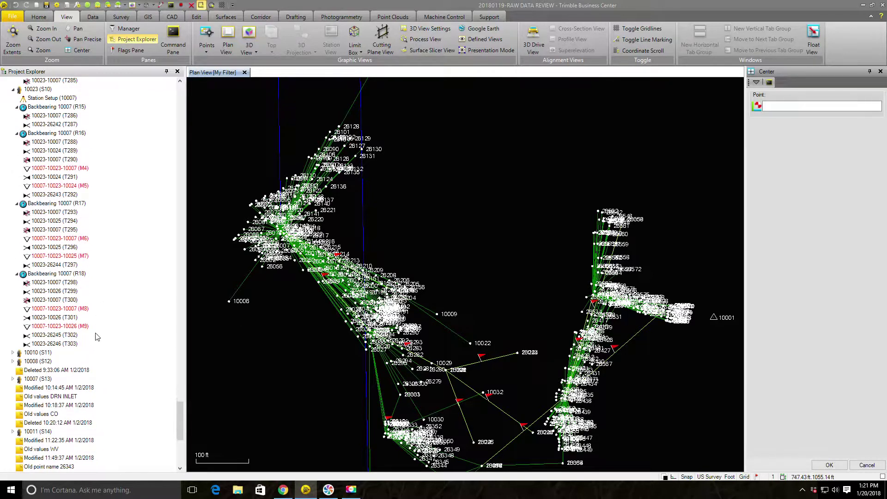
{"action": "scroll", "coordinate": [99, 337], "scroll_direction": "down", "scroll_amount": 2}
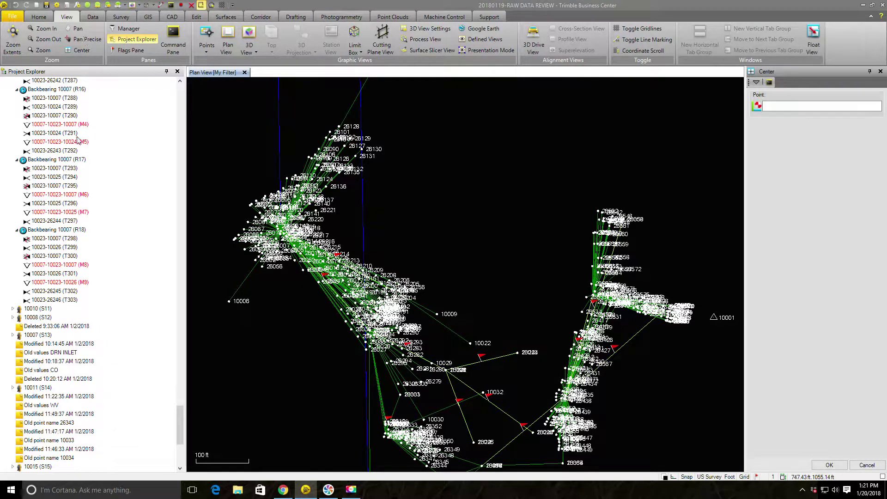
{"action": "left_click", "coordinate": [13, 308]}
Expand station 10010 (S11) to reveal its setup on 10008 and backsight 10008 (R19)
{"action": "left_click", "coordinate": [32, 310]}
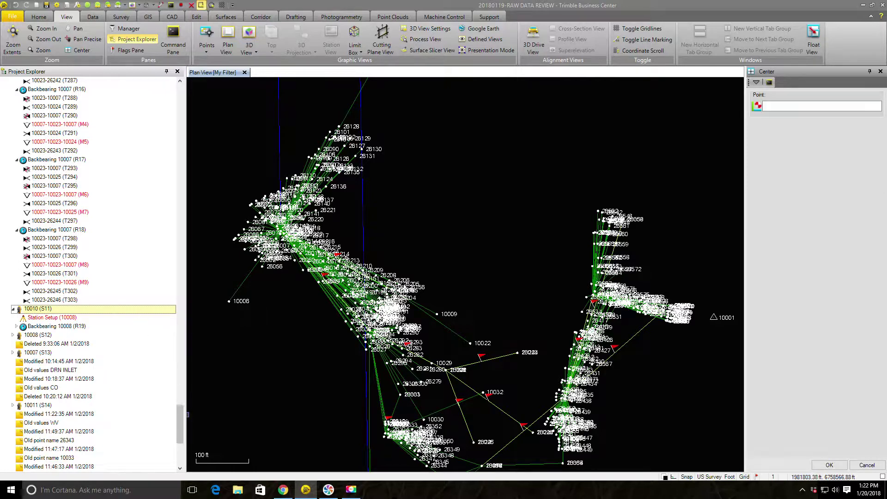
{"action": "left_click_drag", "start_coordinate": [181, 419], "coordinate": [181, 100]}
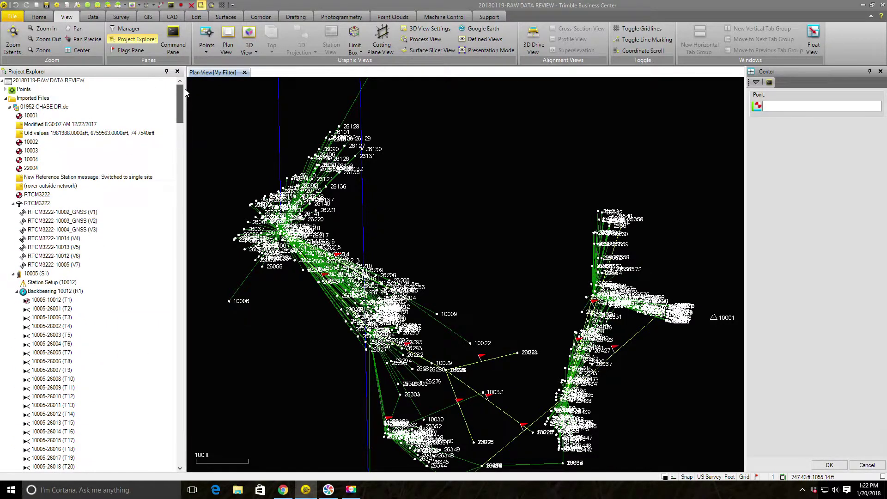
{"action": "left_click", "coordinate": [13, 203]}
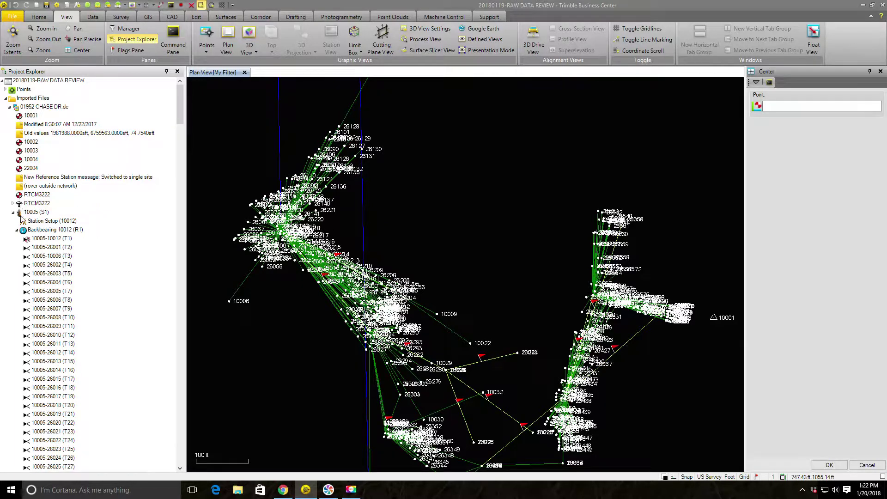
{"action": "left_click", "coordinate": [13, 212]}
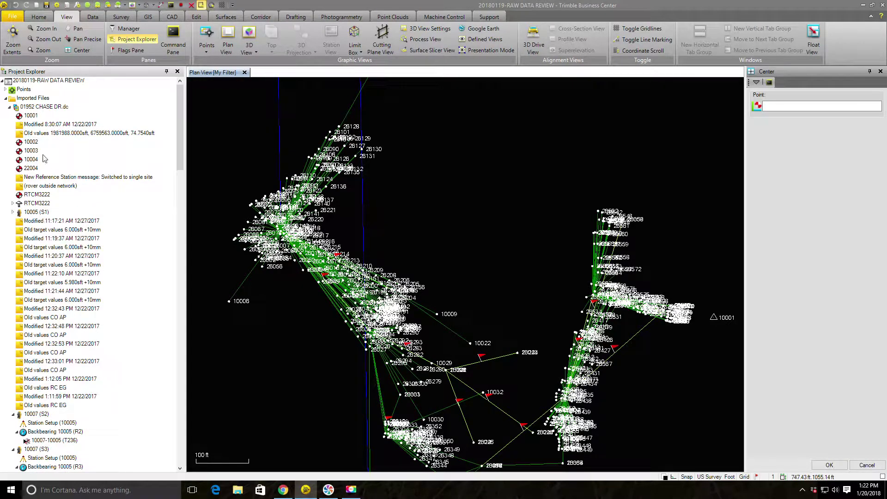
{"action": "left_click", "coordinate": [9, 107]}
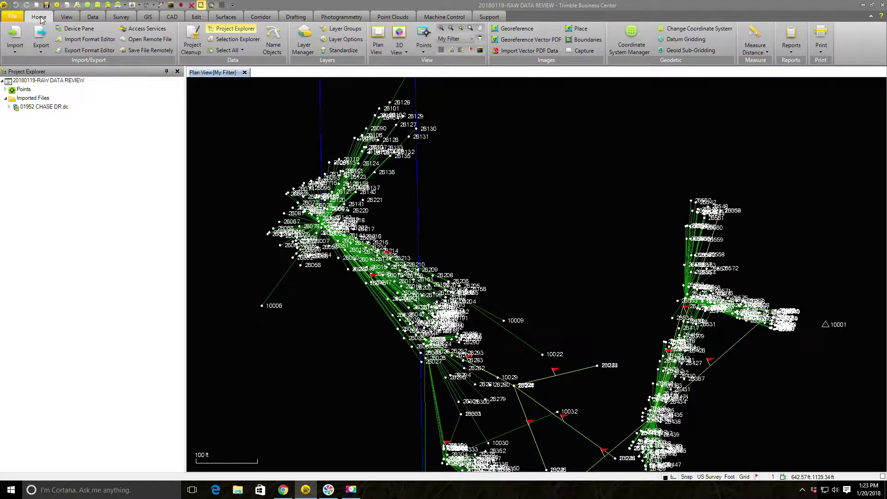
{"action": "left_click", "coordinate": [15, 39]}
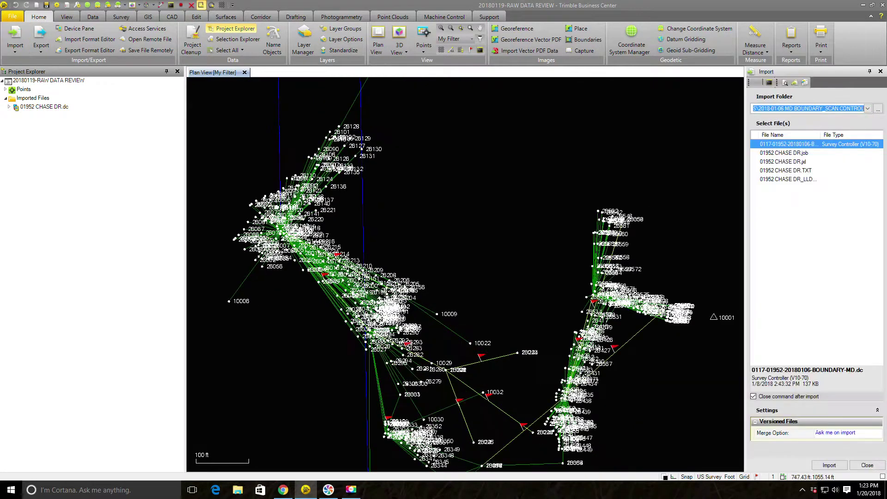
{"action": "left_click", "coordinate": [877, 108]}
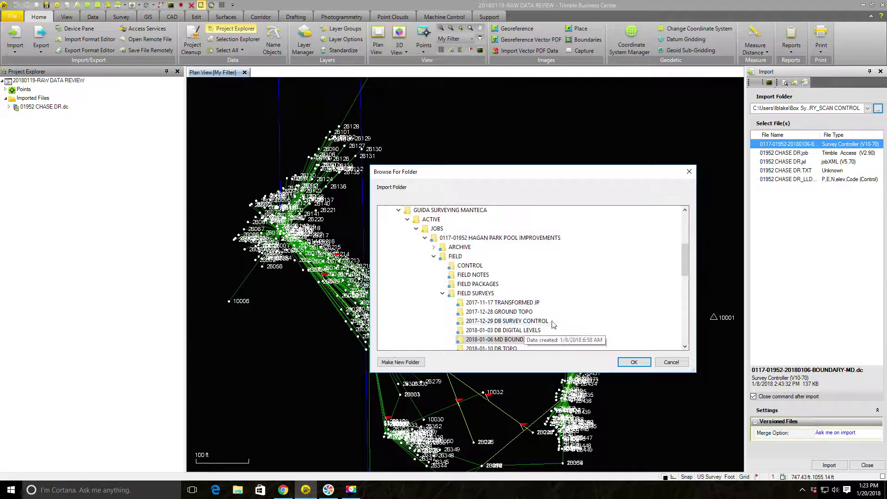
{"action": "scroll", "coordinate": [550, 323], "scroll_direction": "down", "scroll_amount": 4}
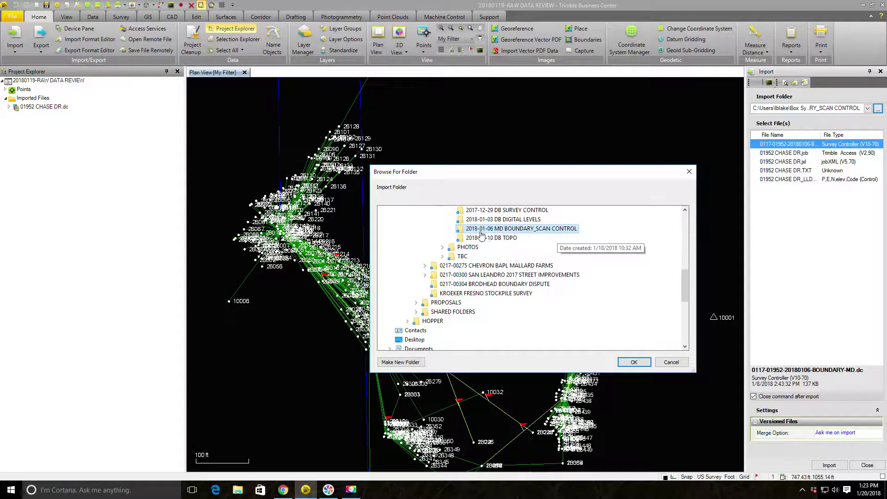
{"action": "left_click", "coordinate": [633, 363]}
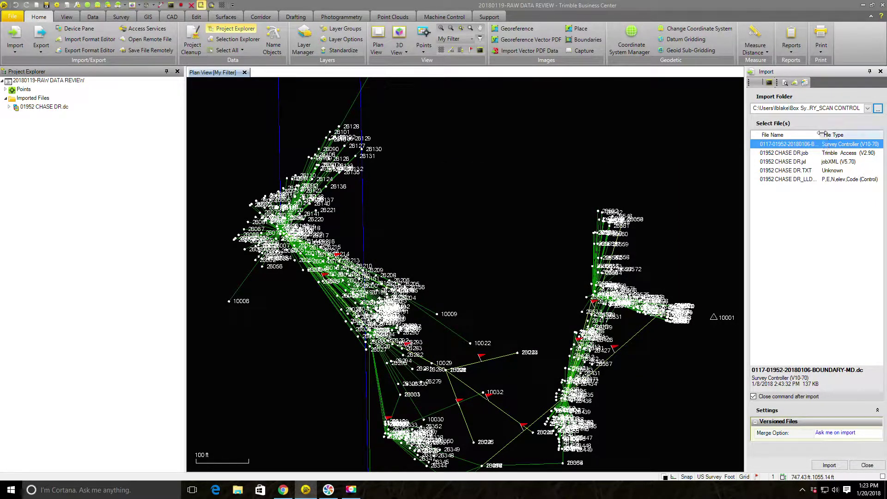
{"action": "left_click_drag", "start_coordinate": [821, 134], "coordinate": [849, 134]}
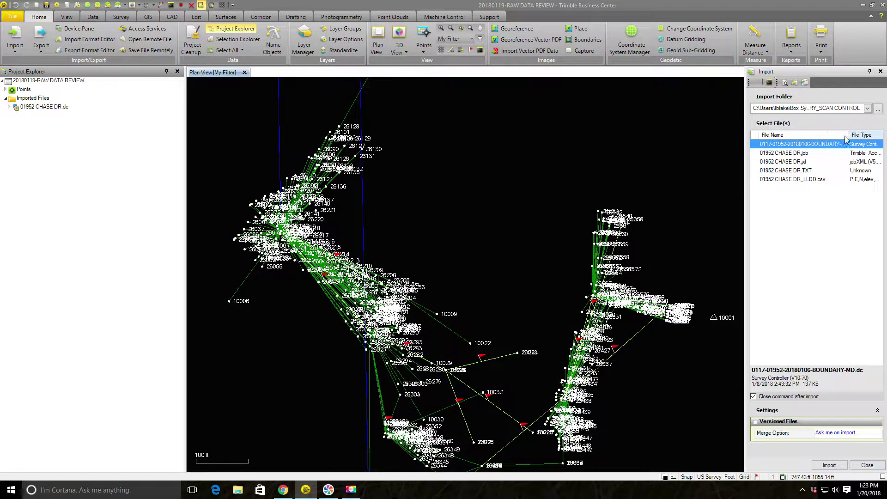
{"action": "left_click", "coordinate": [804, 154]}
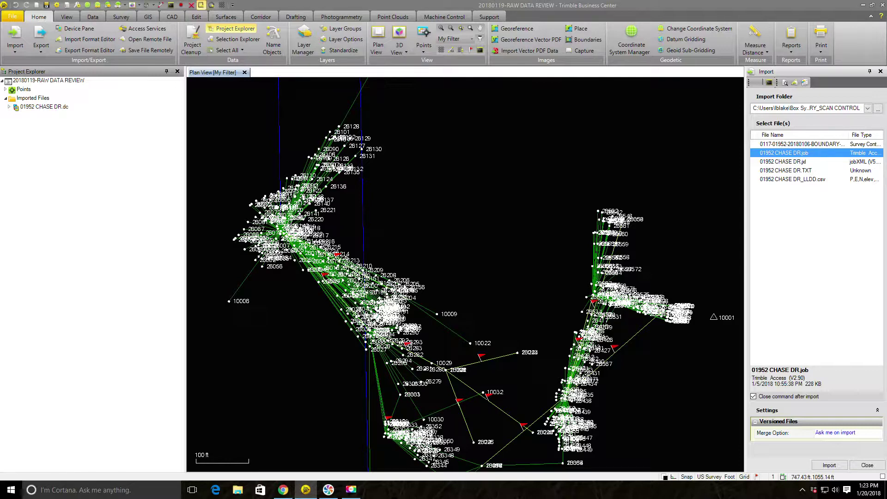
{"action": "left_click", "coordinate": [837, 465]}
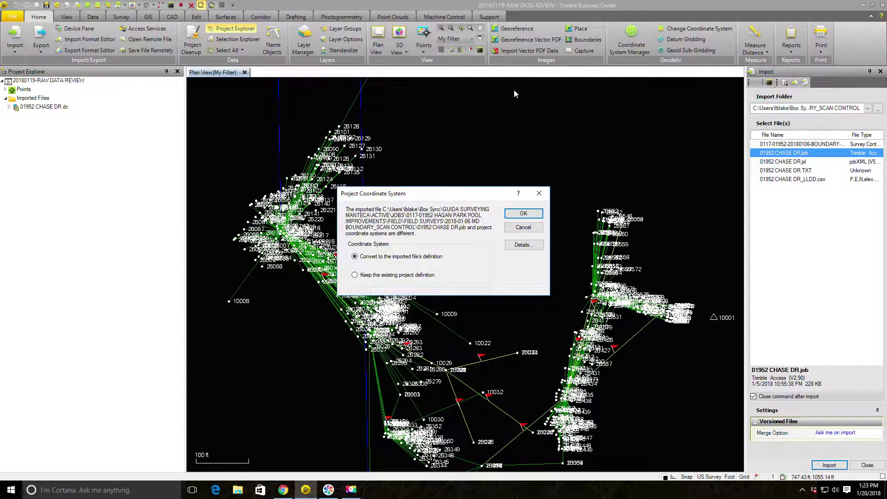
Keep the existing project coordinate system definition for the incoming job file
{"action": "left_click", "coordinate": [426, 276]}
{"action": "left_click", "coordinate": [524, 213]}
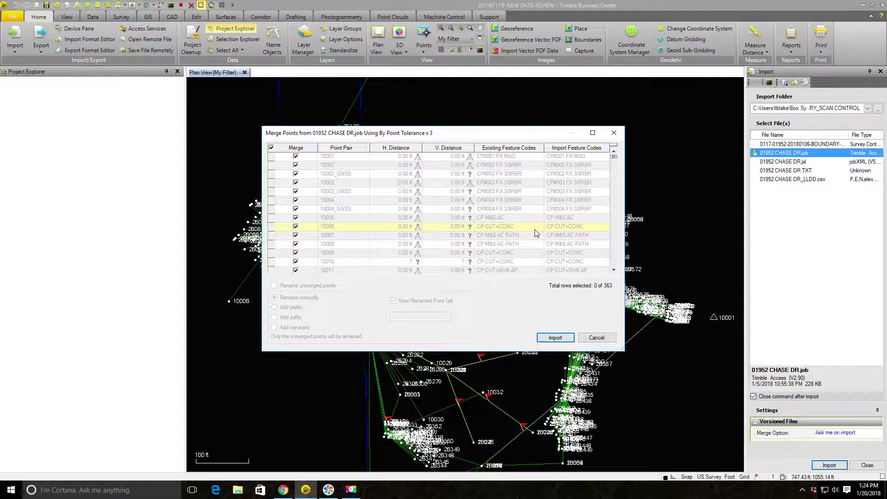
Review the 363 point pairs, merge them, and decline the import summary
{"action": "scroll", "coordinate": [412, 197], "scroll_direction": "down", "scroll_amount": 5}
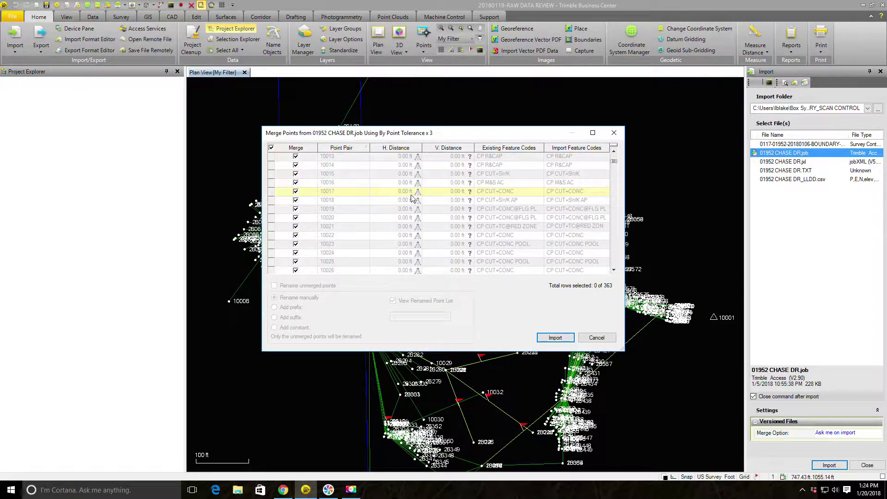
{"action": "scroll", "coordinate": [412, 198], "scroll_direction": "down", "scroll_amount": 20}
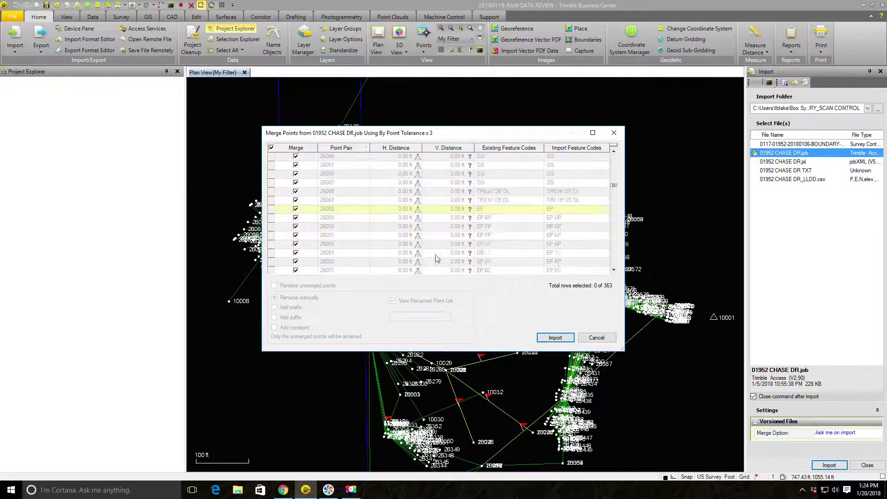
{"action": "scroll", "coordinate": [433, 251], "scroll_direction": "up", "scroll_amount": 6}
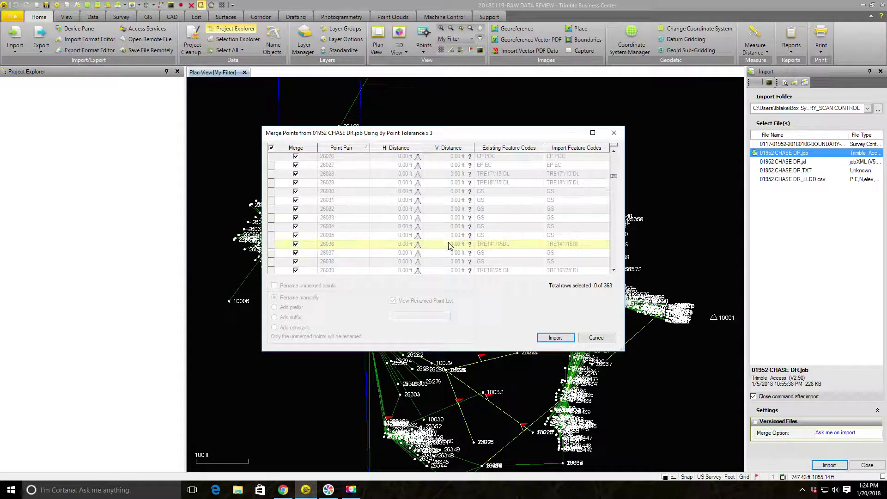
{"action": "scroll", "coordinate": [444, 231], "scroll_direction": "up", "scroll_amount": 19}
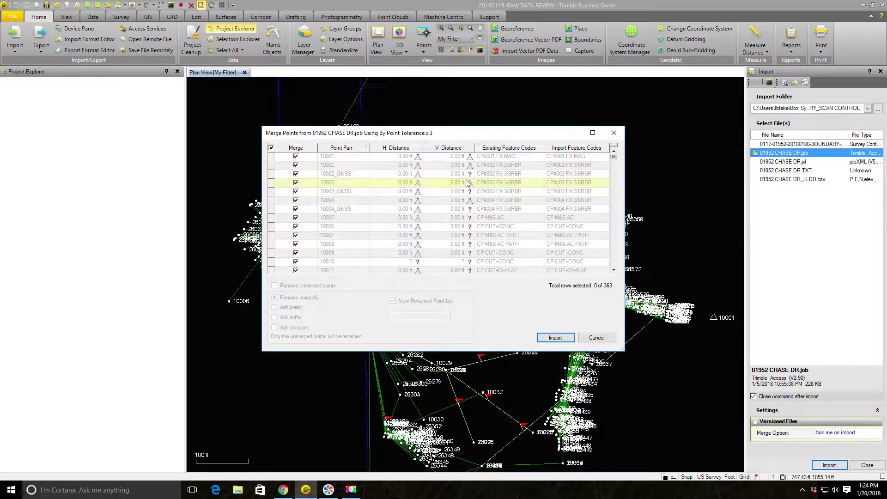
{"action": "left_click", "coordinate": [555, 338]}
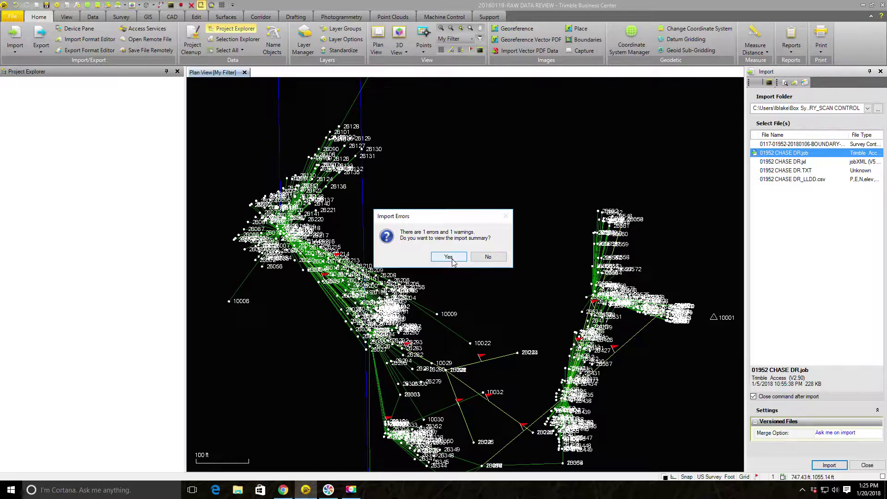
{"action": "left_click", "coordinate": [486, 258]}
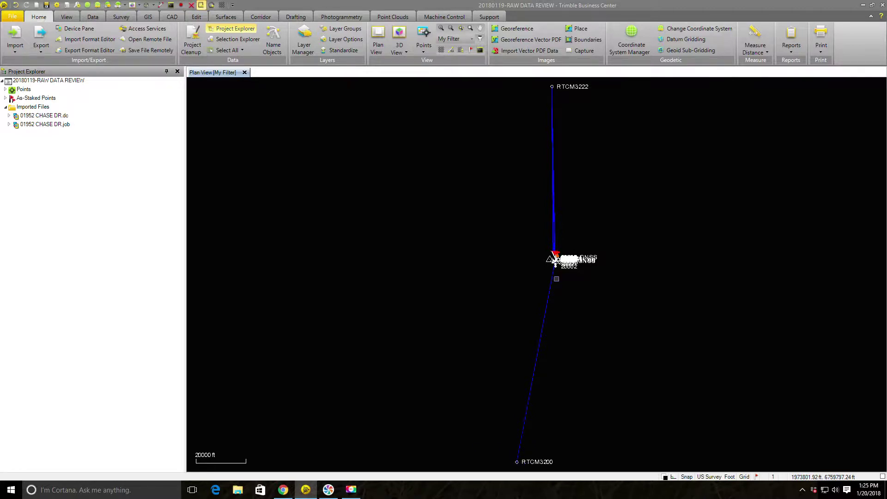
Zoom the plan view, expand Points, and show point 10010's properties
{"action": "scroll", "coordinate": [553, 280], "scroll_direction": "up", "scroll_amount": 1}
{"action": "scroll", "coordinate": [554, 281], "scroll_direction": "up", "scroll_amount": 5}
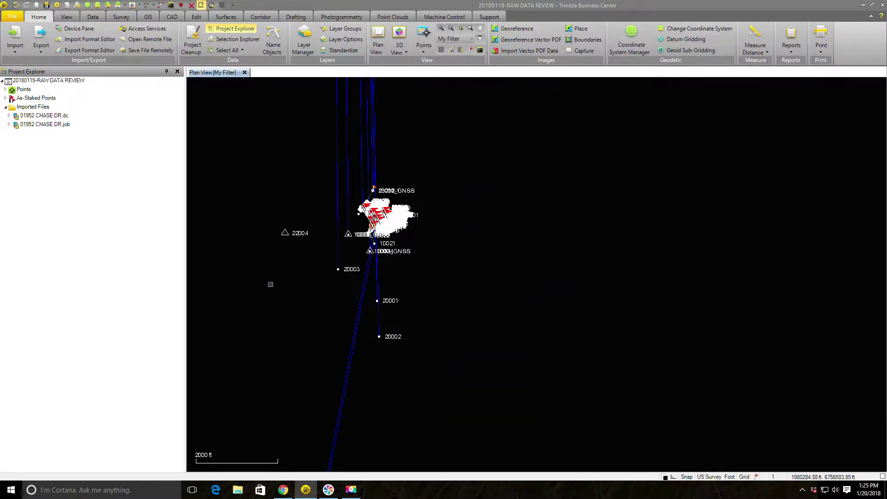
{"action": "scroll", "coordinate": [314, 234], "scroll_direction": "up", "scroll_amount": 4}
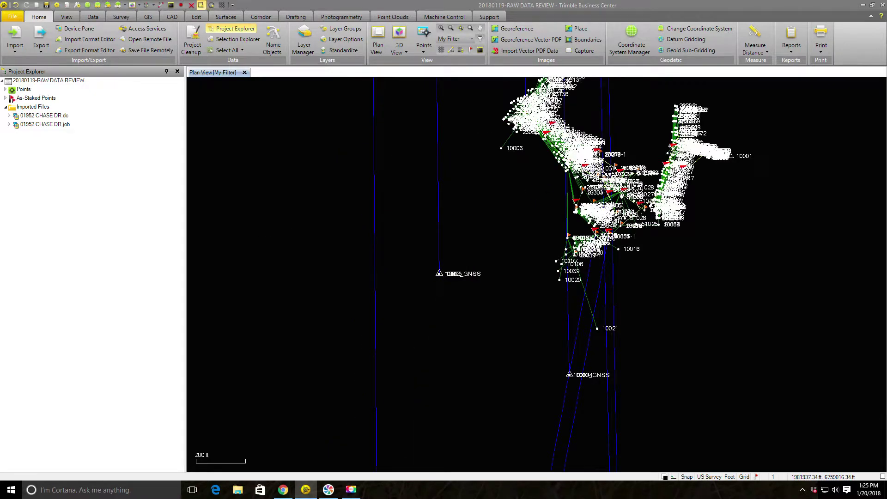
{"action": "left_click", "coordinate": [5, 89]}
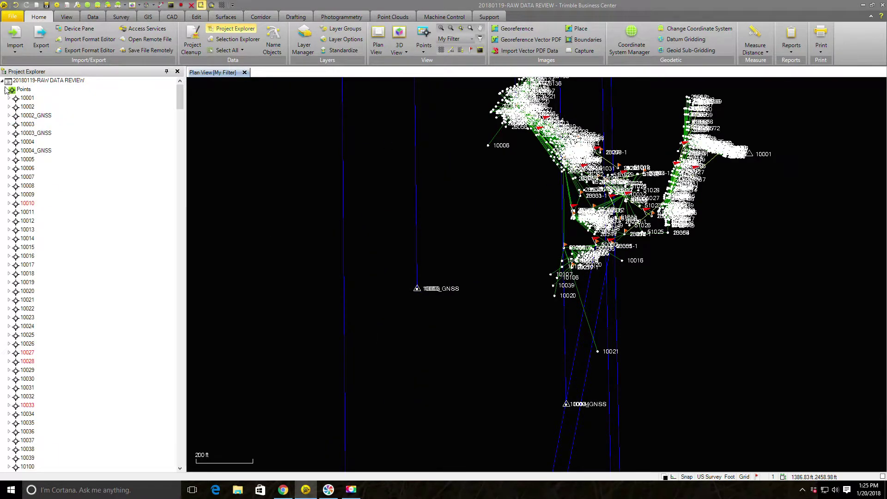
{"action": "left_click", "coordinate": [28, 204]}
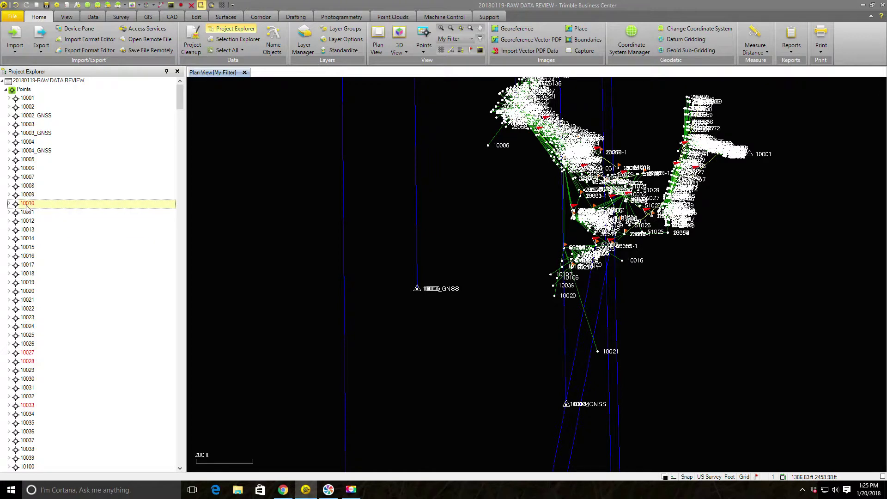
{"action": "right_click", "coordinate": [31, 204]}
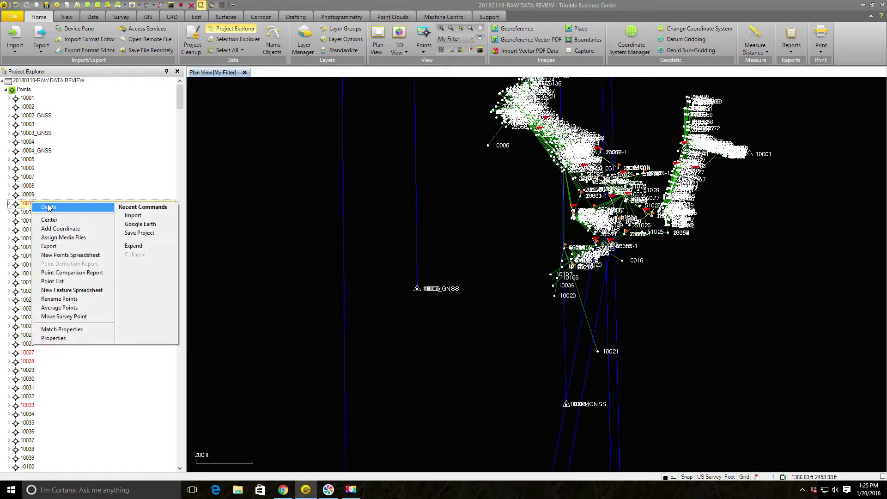
{"action": "left_click", "coordinate": [74, 339]}
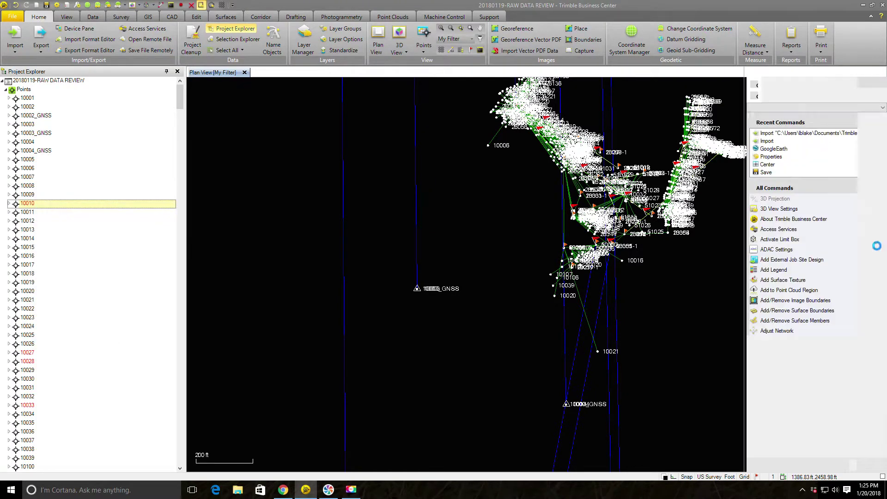